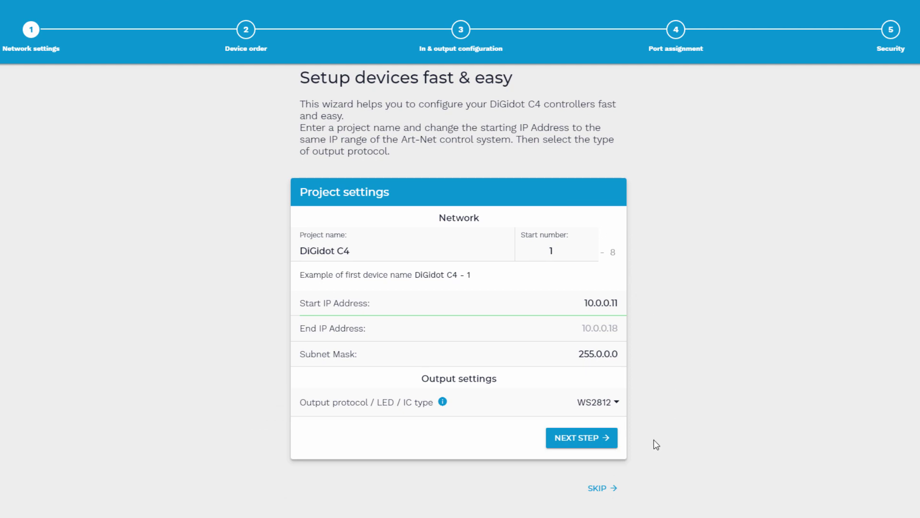
- Accept the project network settings and set the device ordering method to Highlight (Status) LED
click(595, 440)
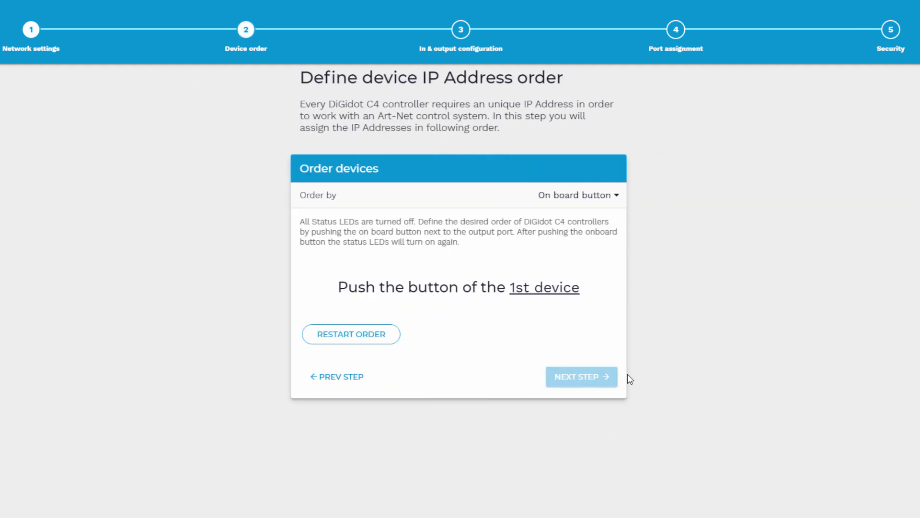
click(610, 205)
click(402, 266)
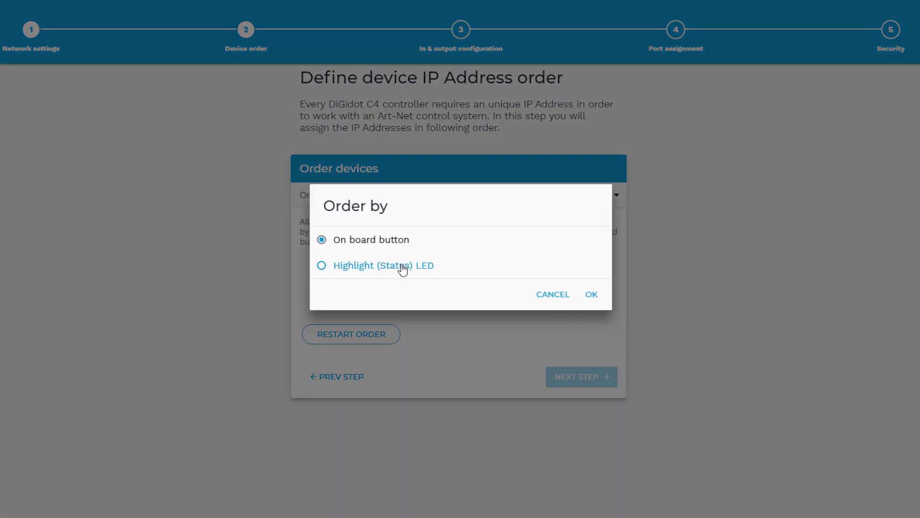
click(591, 295)
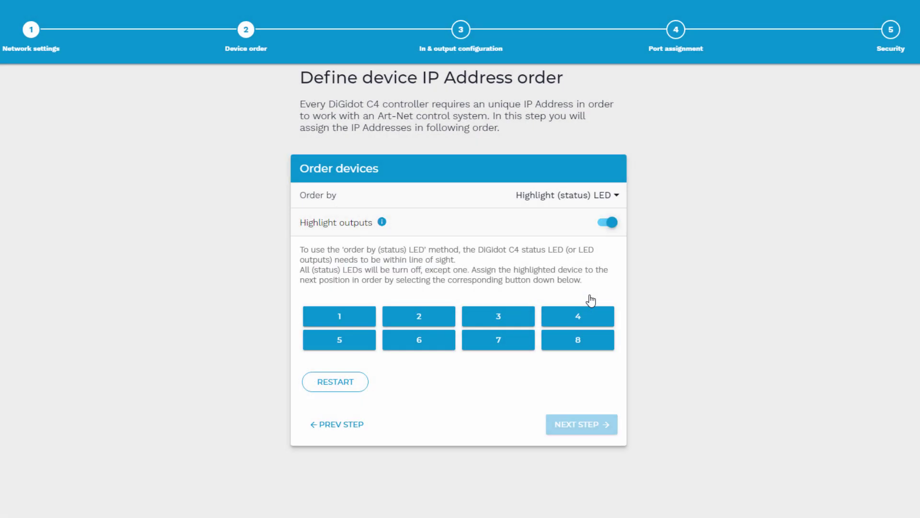
- Assign the highlighted controllers to positions 6, 5, 1, 3, 4, 2, 8 and 7 in turn and proceed to output configuration
click(419, 341)
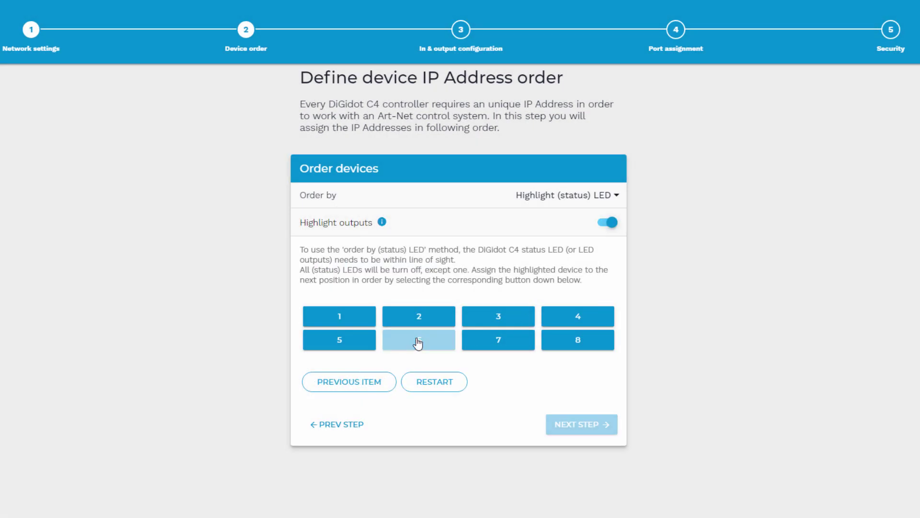
click(359, 344)
click(356, 322)
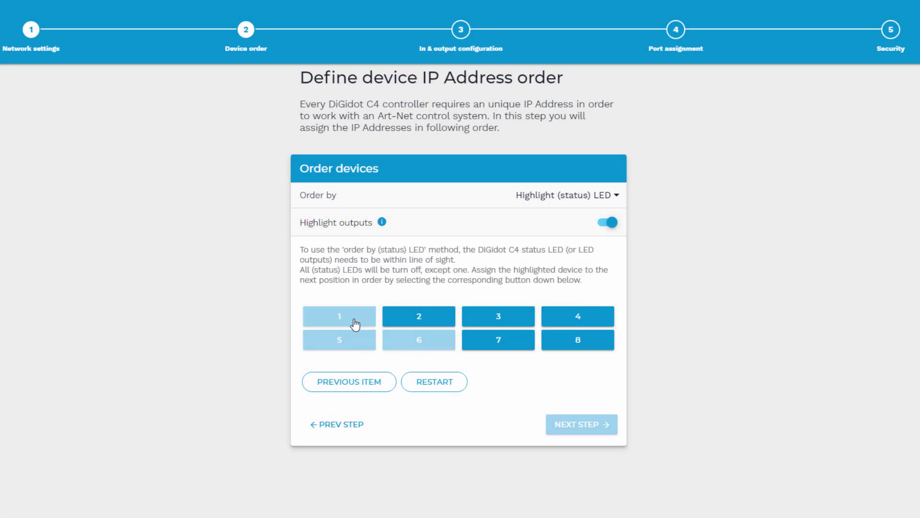
click(495, 317)
click(567, 319)
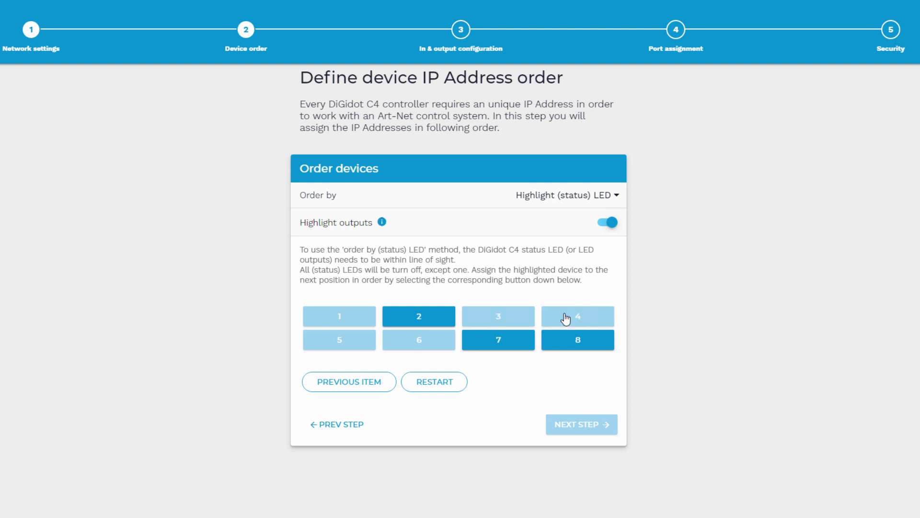
click(446, 321)
click(594, 339)
click(517, 338)
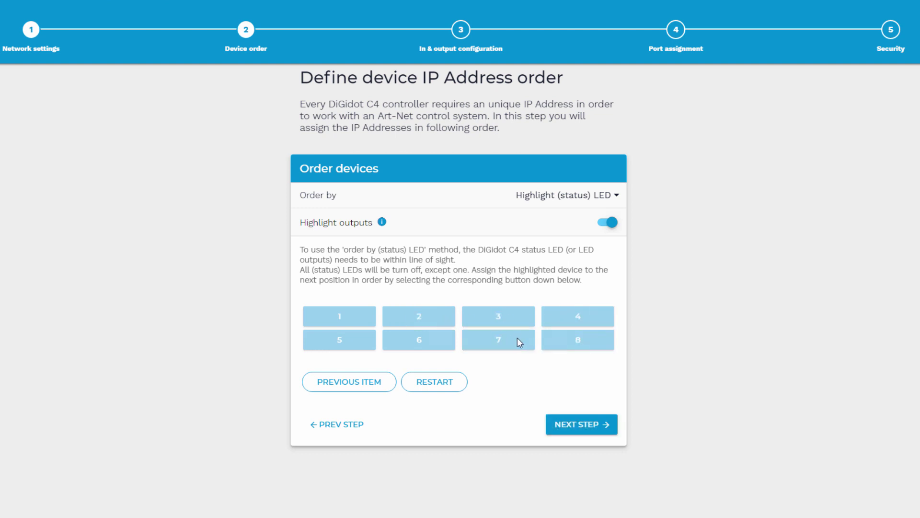
click(587, 430)
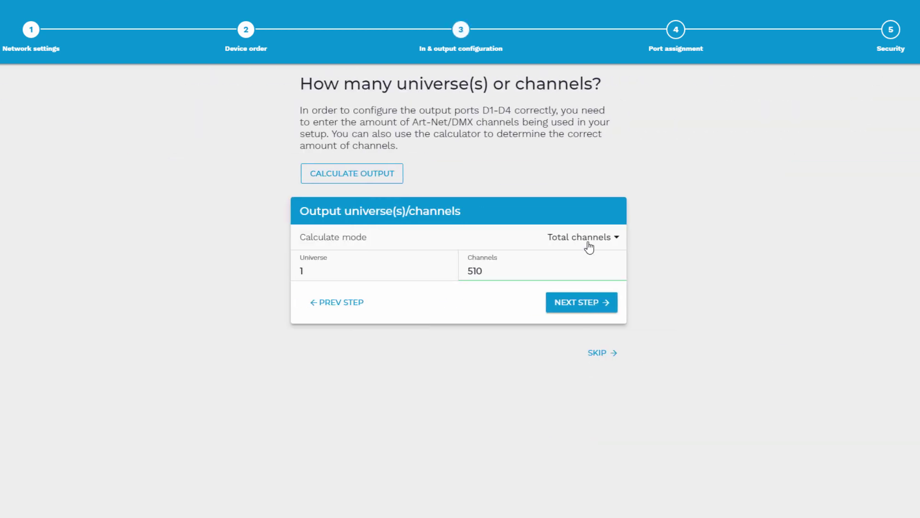
- Set the calculate mode to Single device channels with 4 universes and proceed to port assignment
click(589, 247)
click(425, 266)
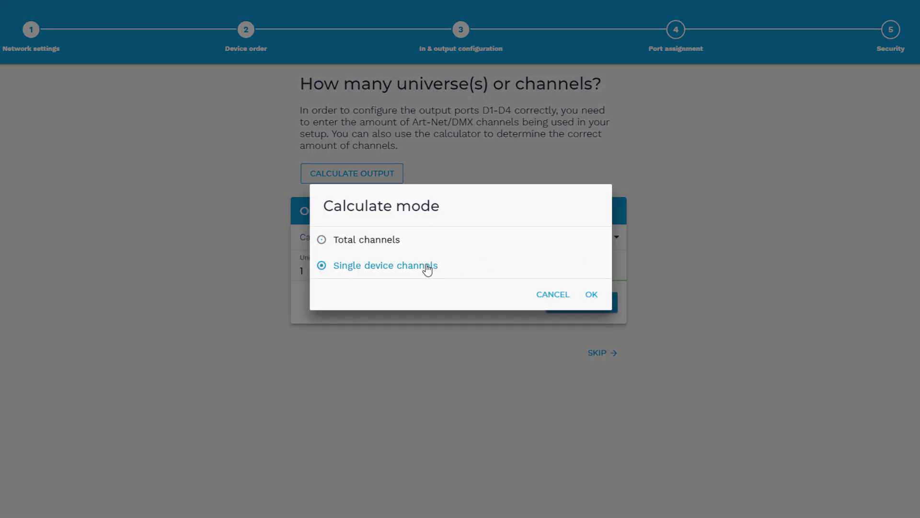
click(589, 296)
click(393, 270)
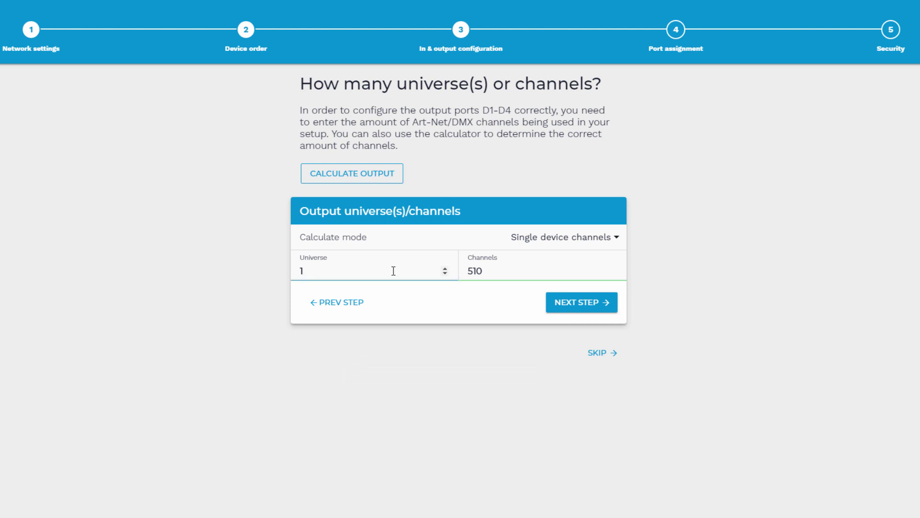
key(BackSpace)
text(4)
click(581, 307)
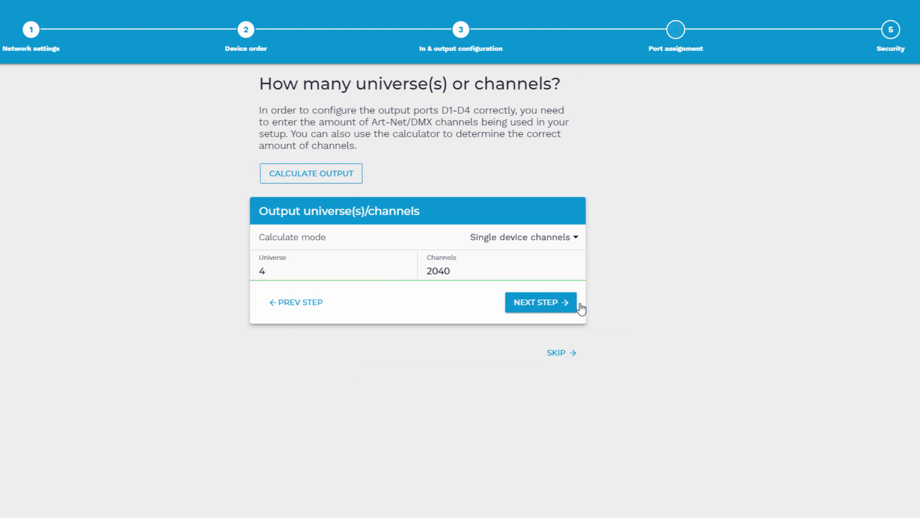
- Set port assigning to Even, review the preview of generated outputs and proceed to the security settings
click(569, 270)
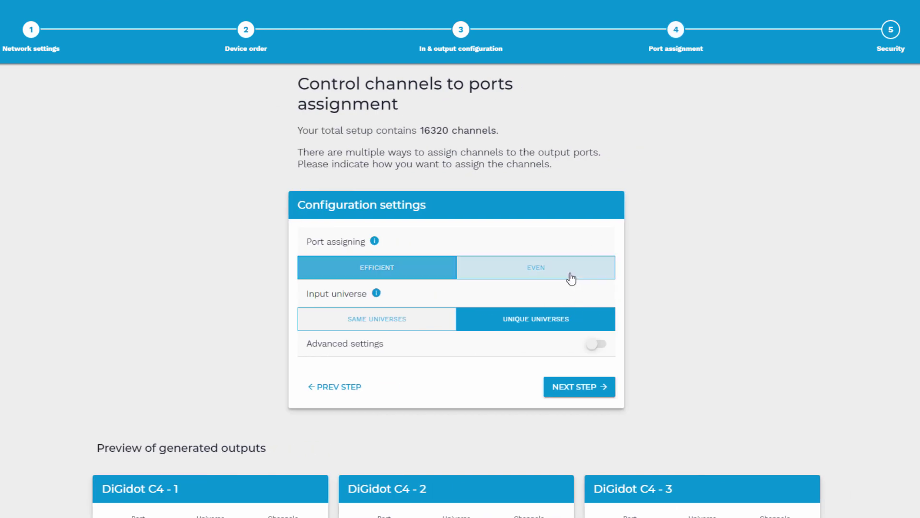
scroll(819, 278, down, 8)
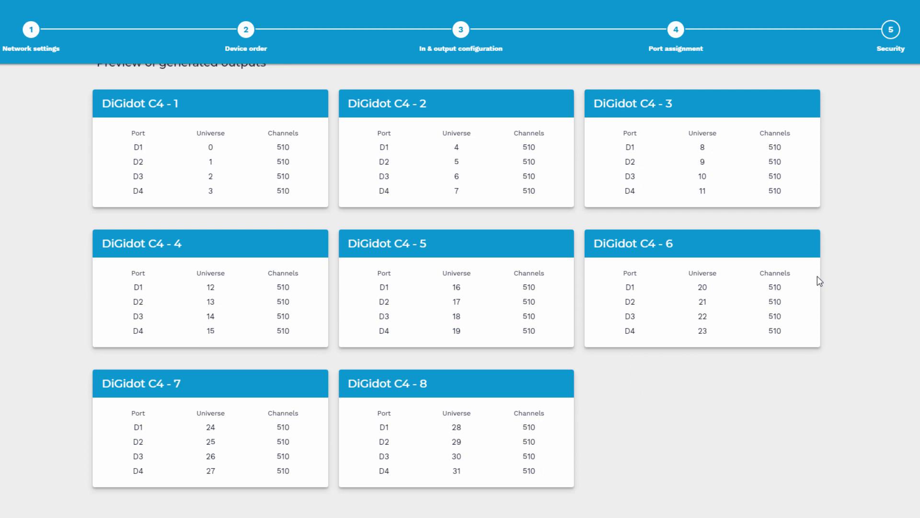
scroll(817, 277, up, 8)
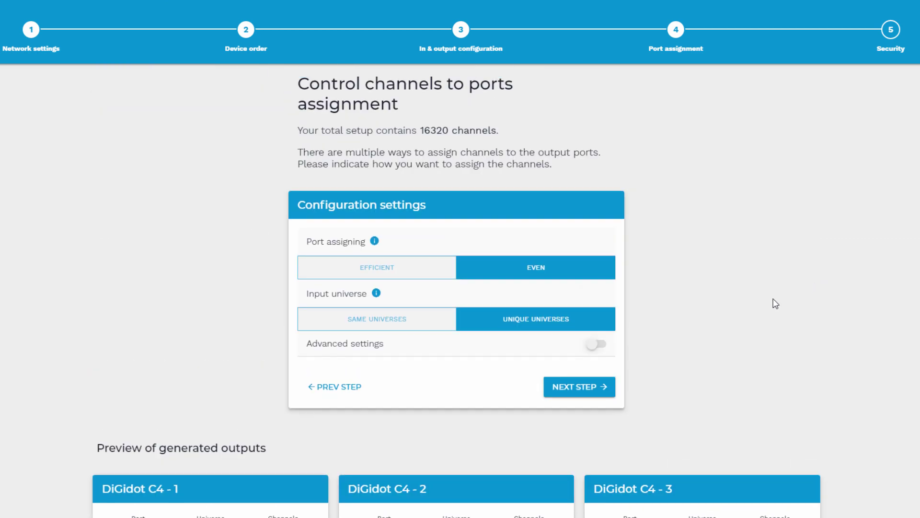
click(609, 387)
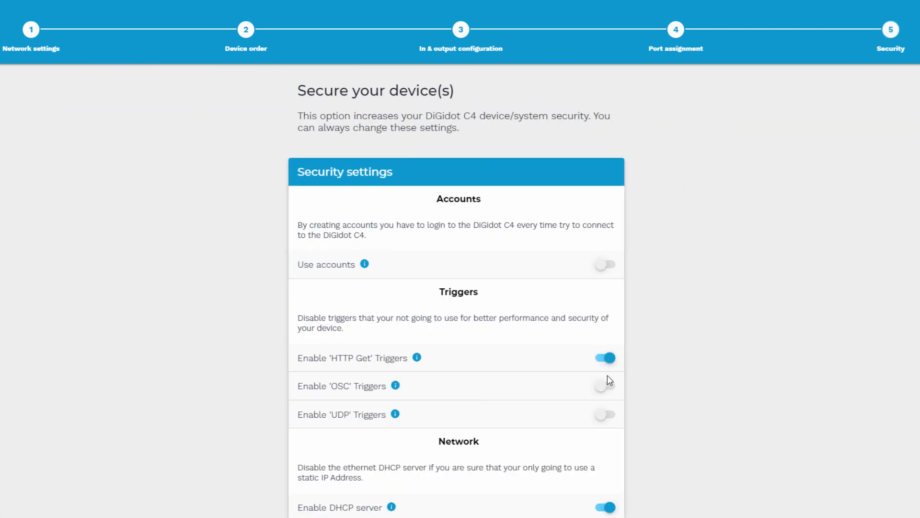
- Enable the OSC and UDP triggers in the security settings and finish the getting started wizard
click(608, 385)
click(610, 413)
scroll(684, 420, down, 2)
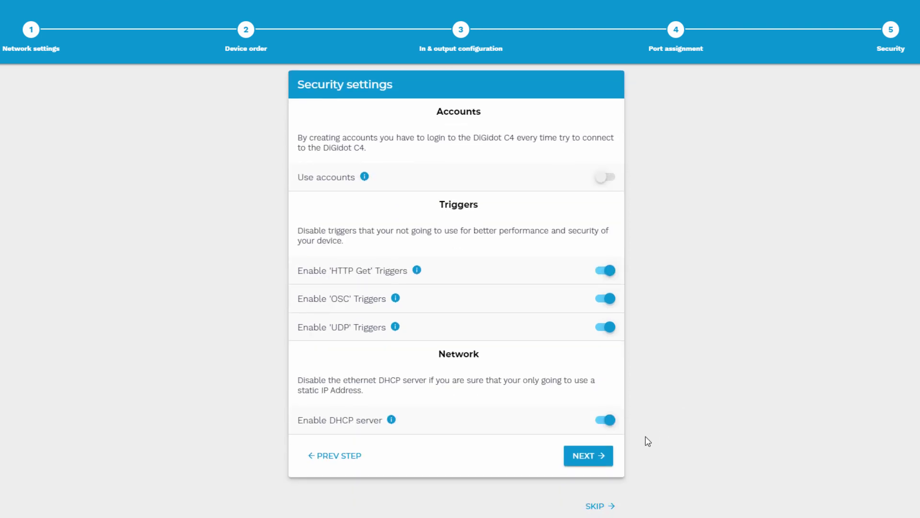
click(598, 461)
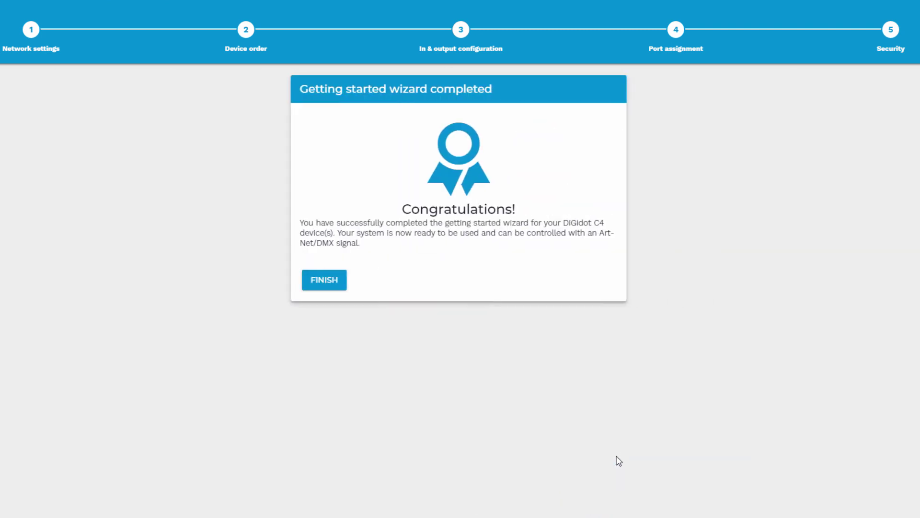
click(330, 287)
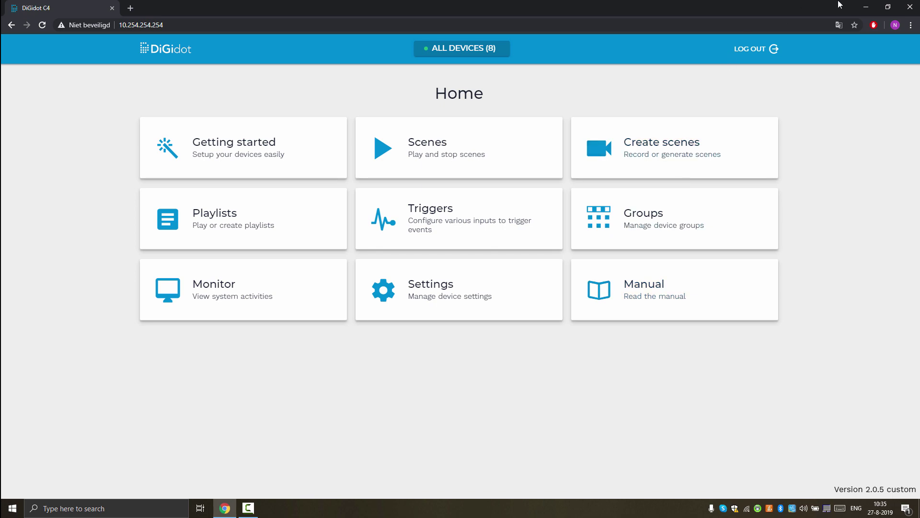
- Switch to MADRIX and dismiss the software update notice
click(868, 8)
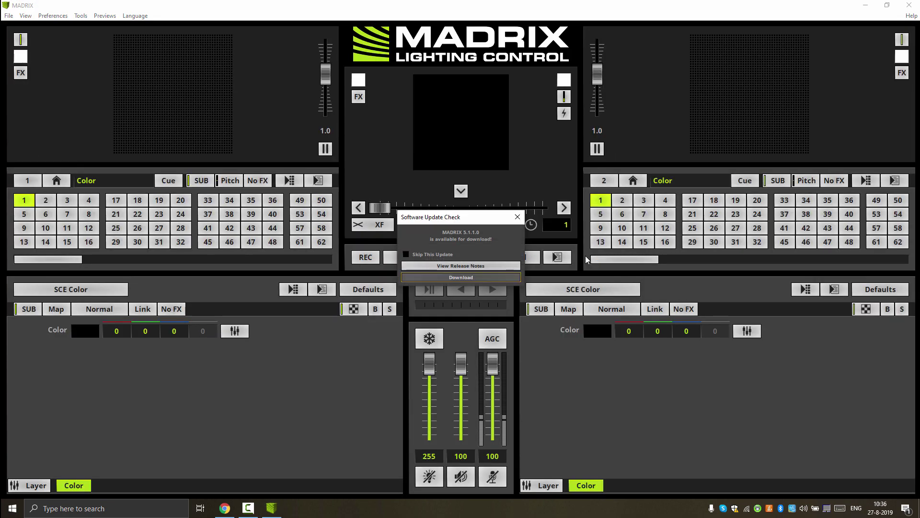
click(516, 219)
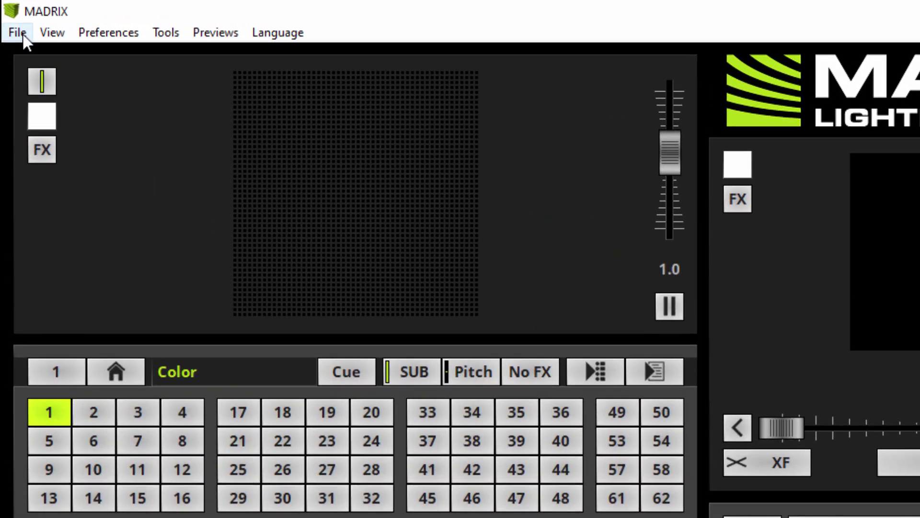
- Open the Device Manager and enable Art-Net to detect the DiGidot C4 controllers
click(22, 32)
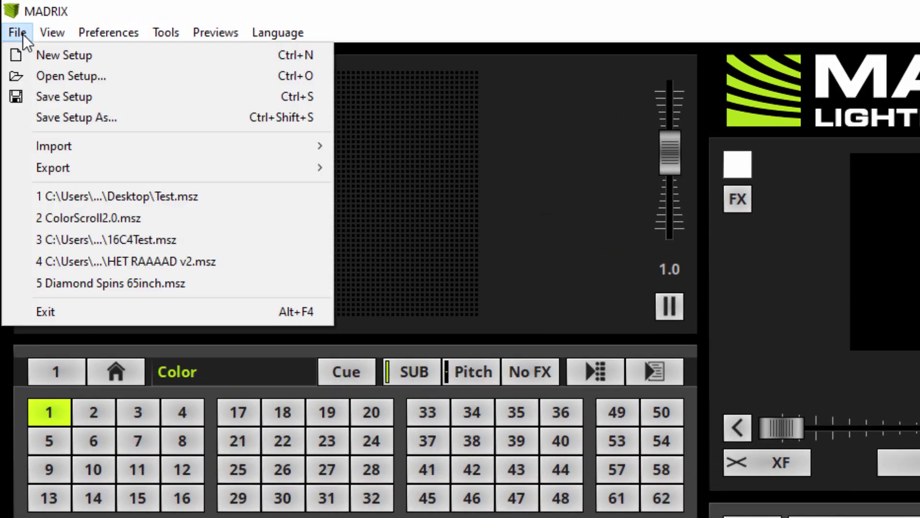
mouse_move(88, 32)
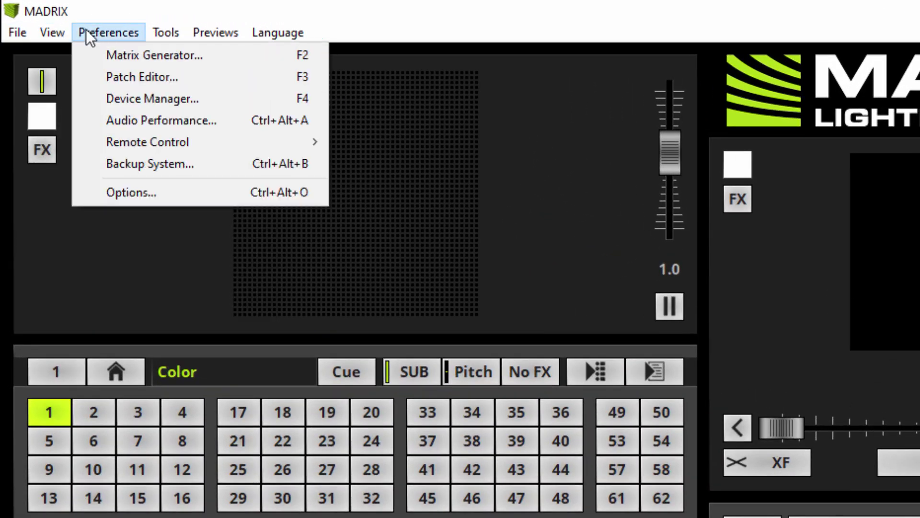
click(171, 97)
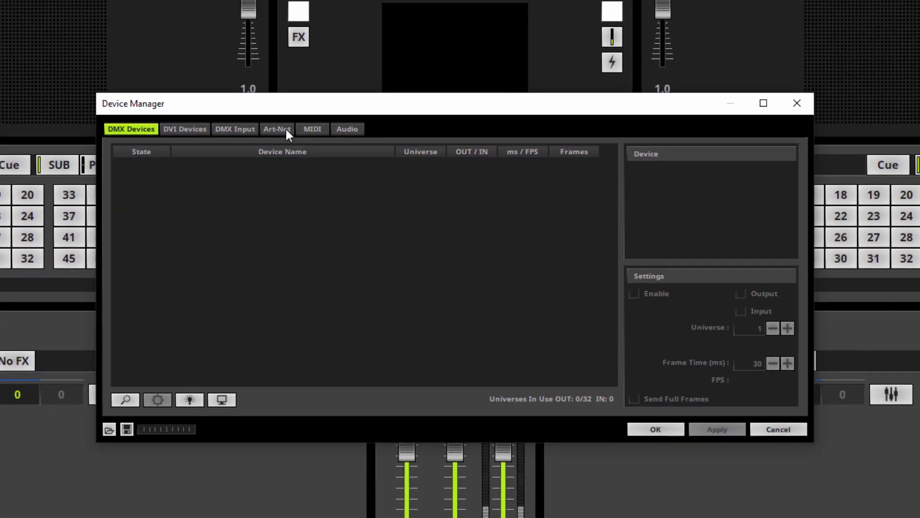
click(532, 239)
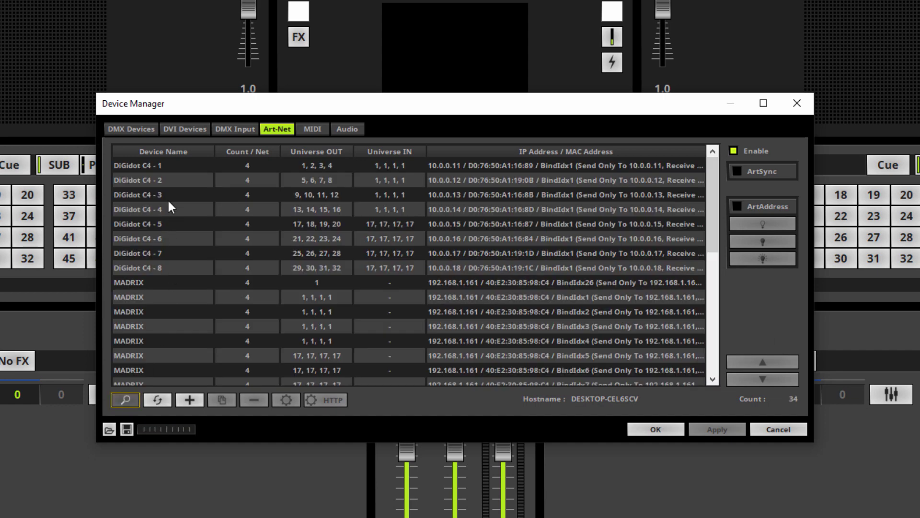
- Enable all DMX device ports from DiGidot C4 - 1 Port:0 through DiGidot C4 - 8 Port:3, then apply and close the Device Manager
click(136, 130)
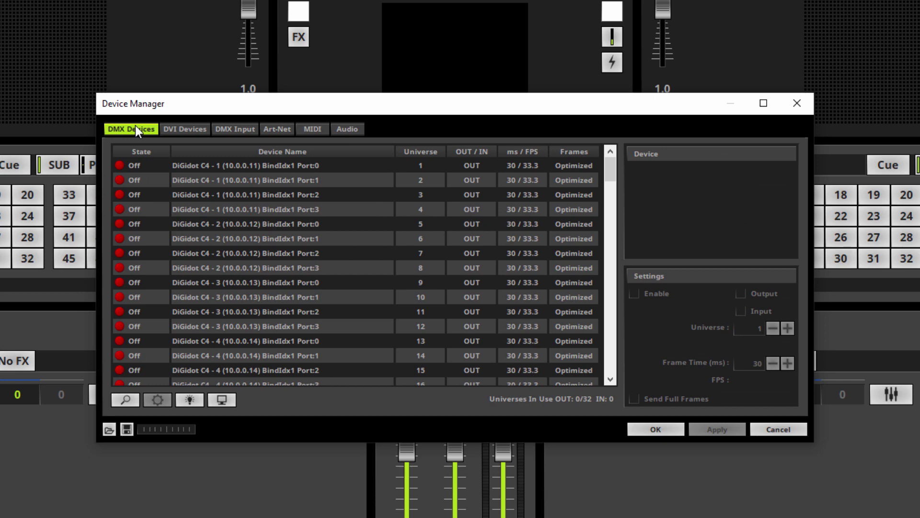
click(227, 166)
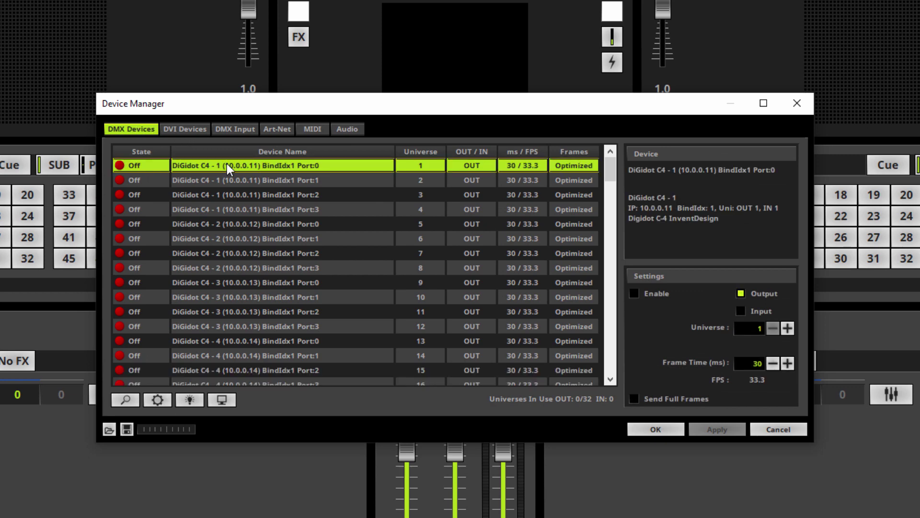
scroll(331, 339, down, 6)
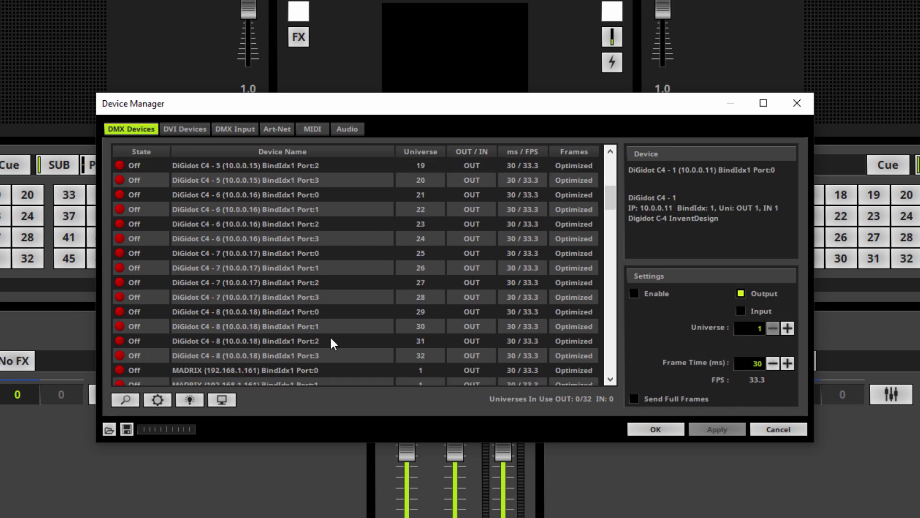
shift+click(324, 355)
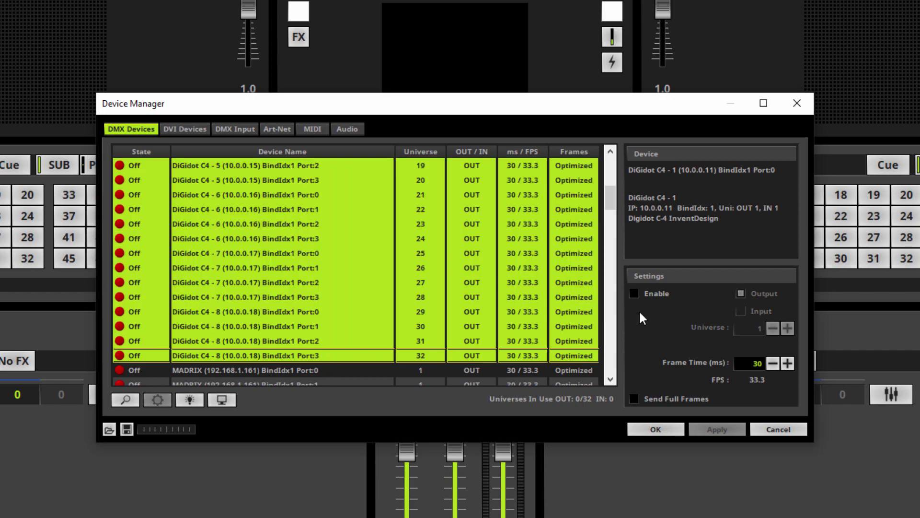
click(649, 293)
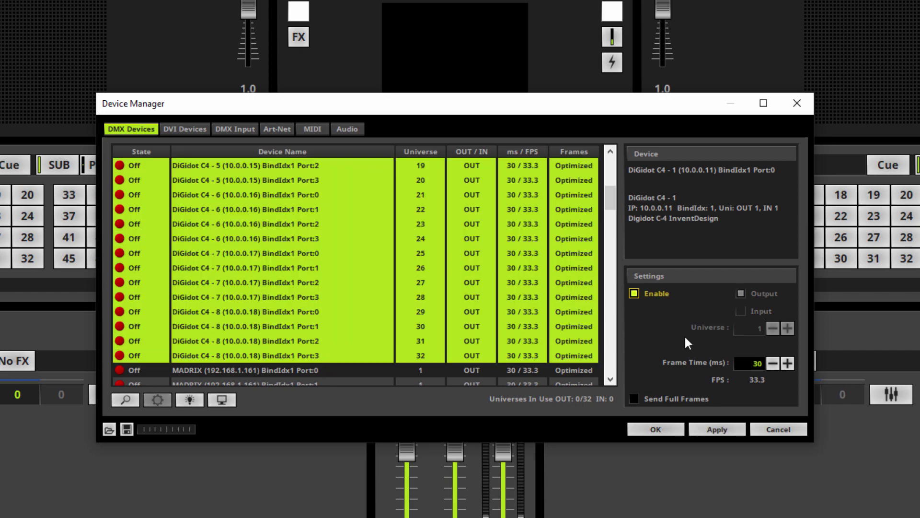
click(732, 432)
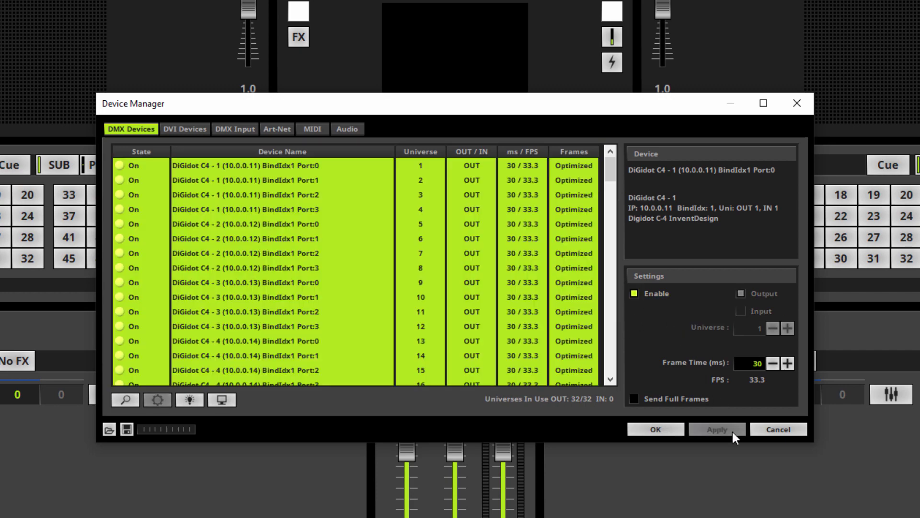
click(666, 427)
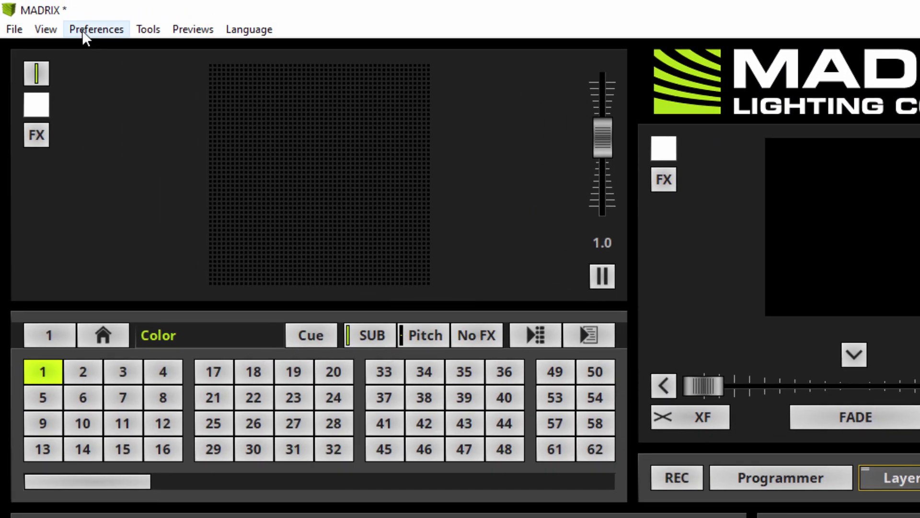
- Open the Patch Editor and delete all existing fixtures from the patch
click(83, 30)
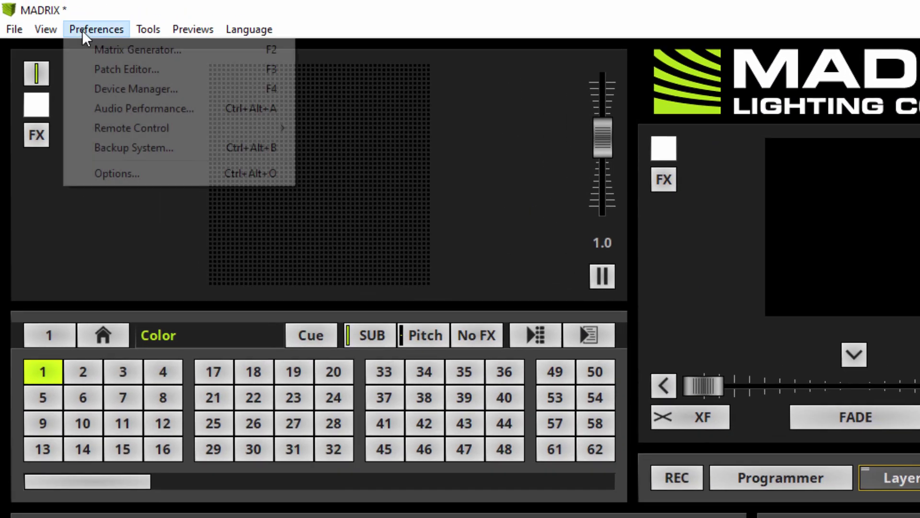
click(127, 70)
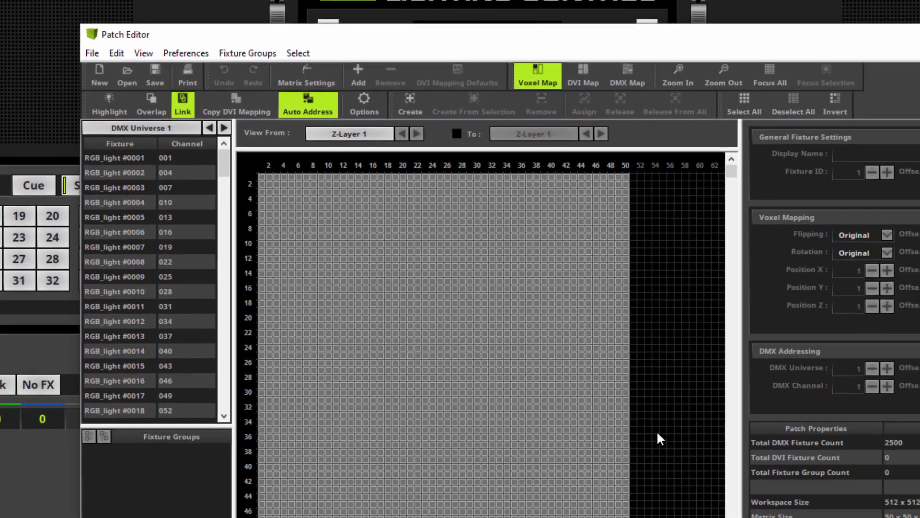
key(ctrl+a)
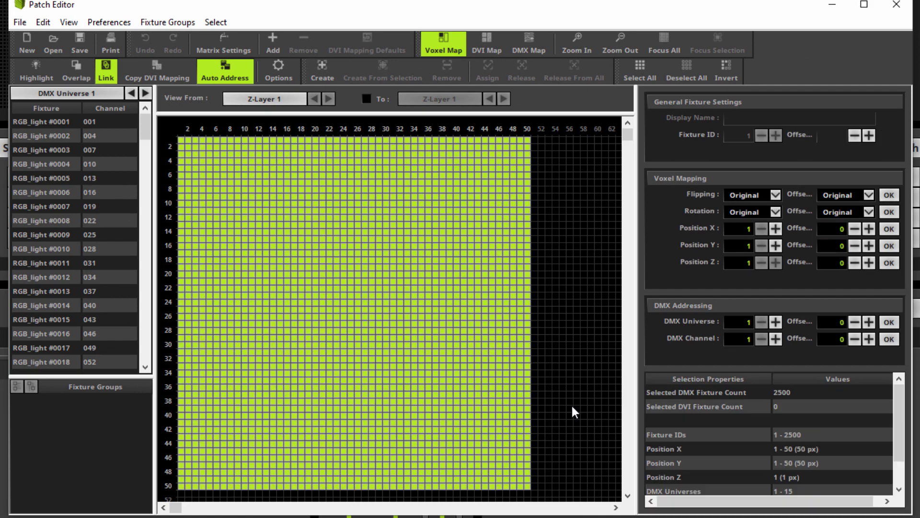
key(Delete)
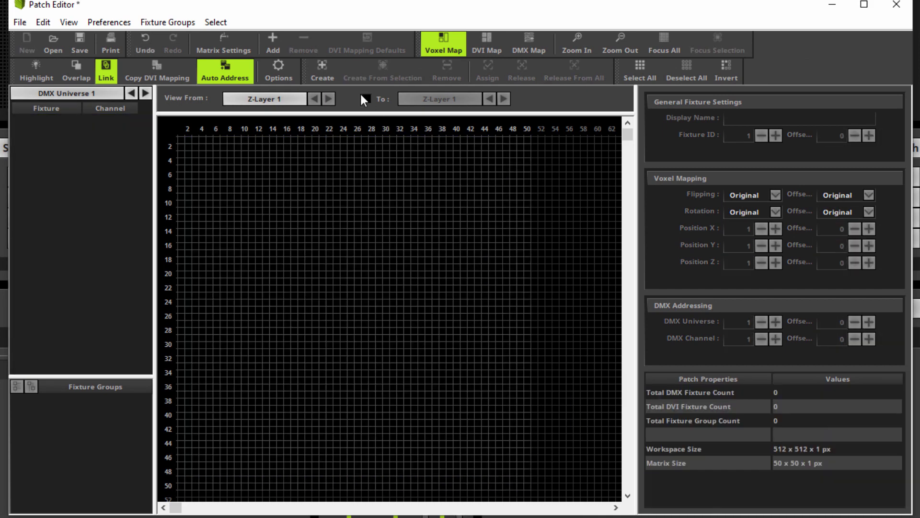
- Set the matrix Size Y to 170 in the Matrix Settings, keeping Size X at 50
click(230, 45)
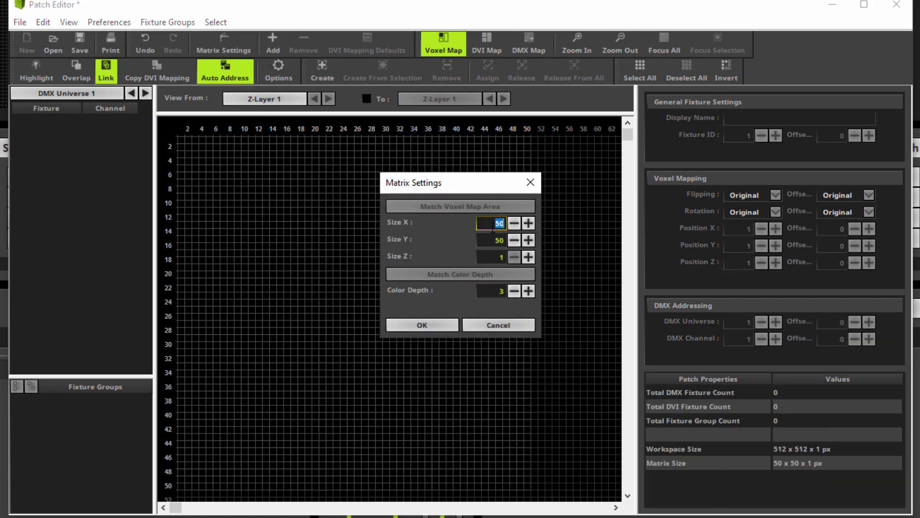
key(Tab)
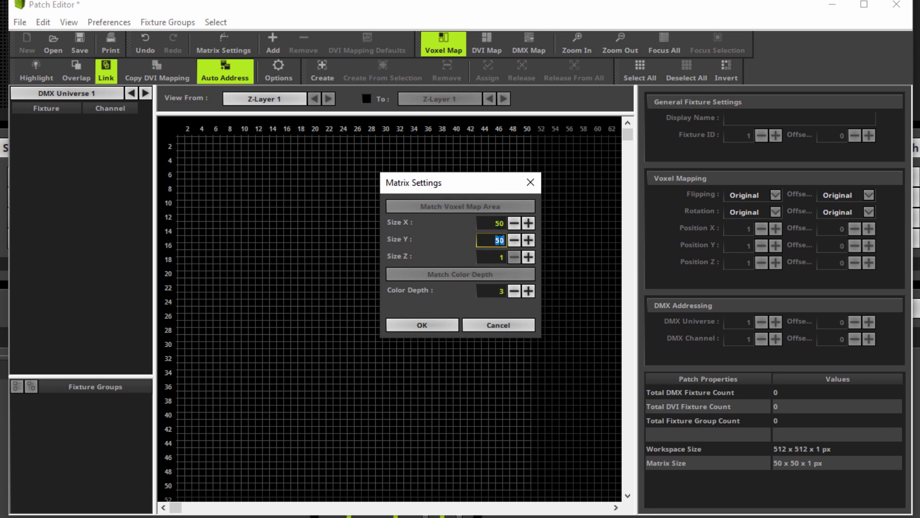
text(17)
click(426, 327)
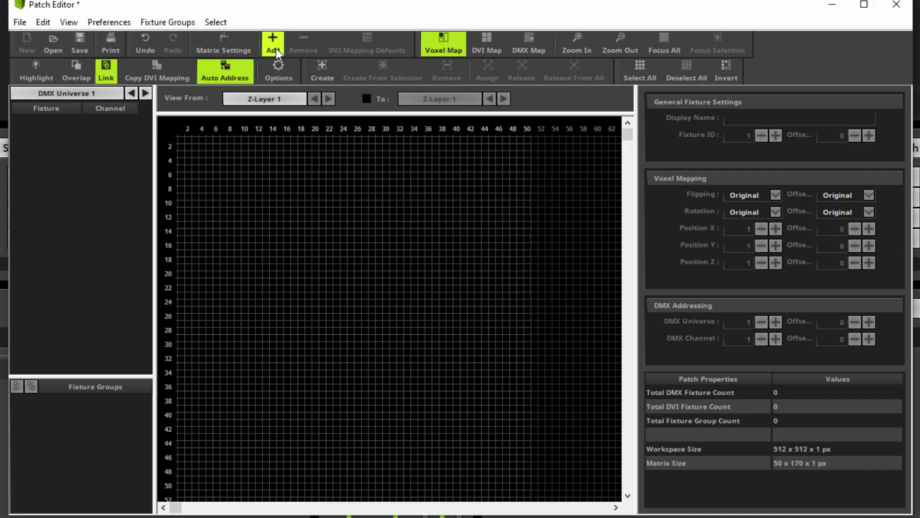
- Add a 50 x 170 grid of generic RGB Light 1 pixel DMX fixtures with vertical main orientation, starting at the top left
click(273, 45)
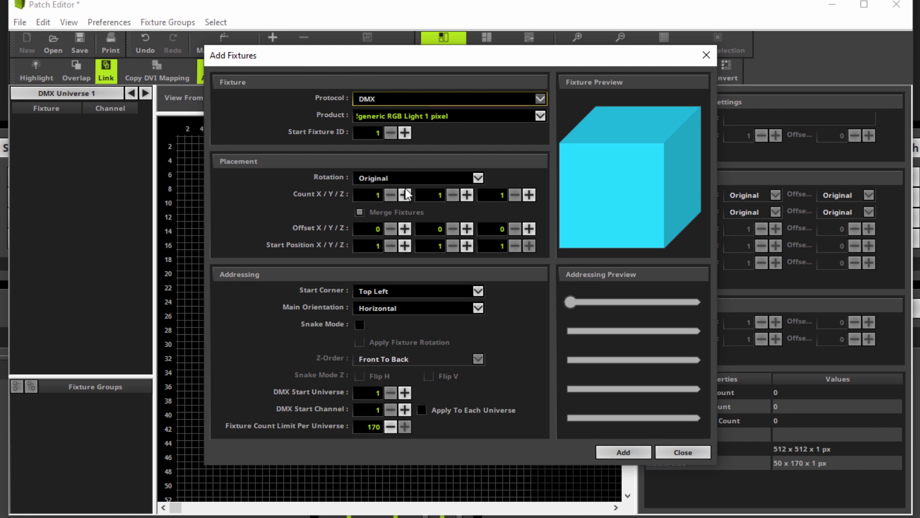
click(379, 195)
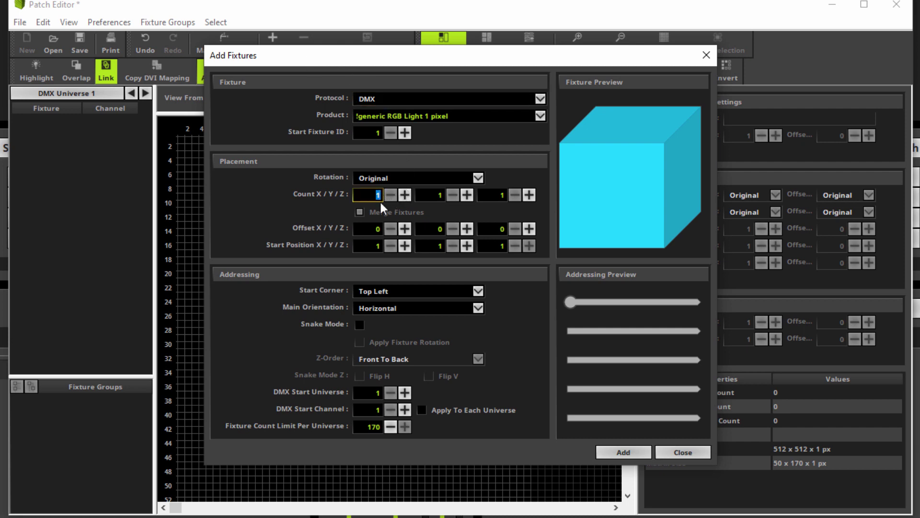
click(439, 195)
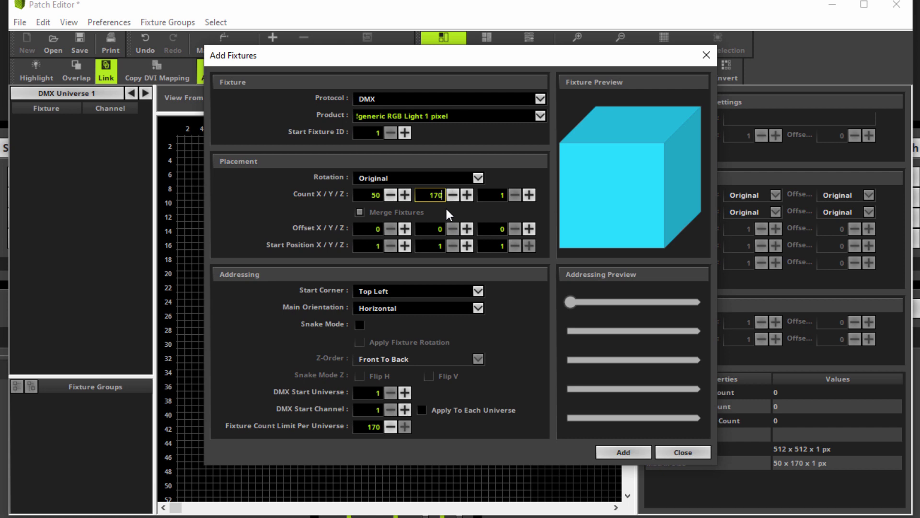
click(480, 307)
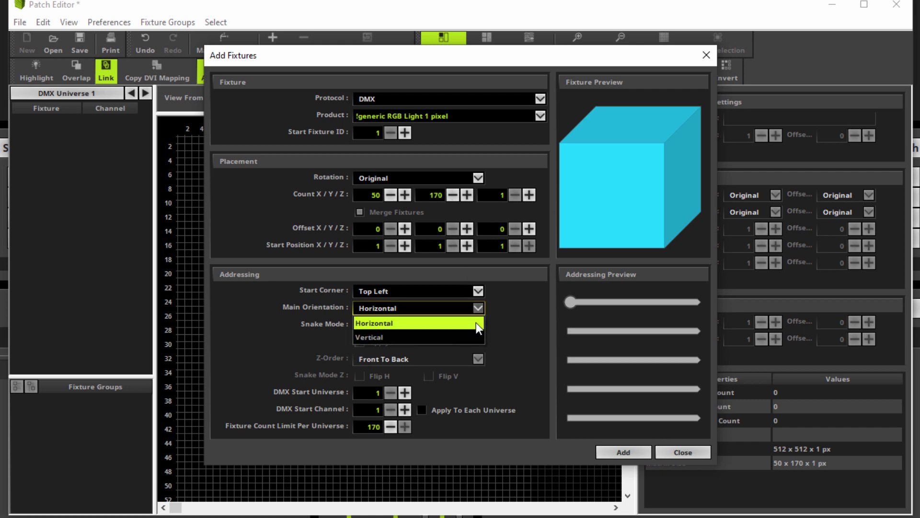
click(471, 333)
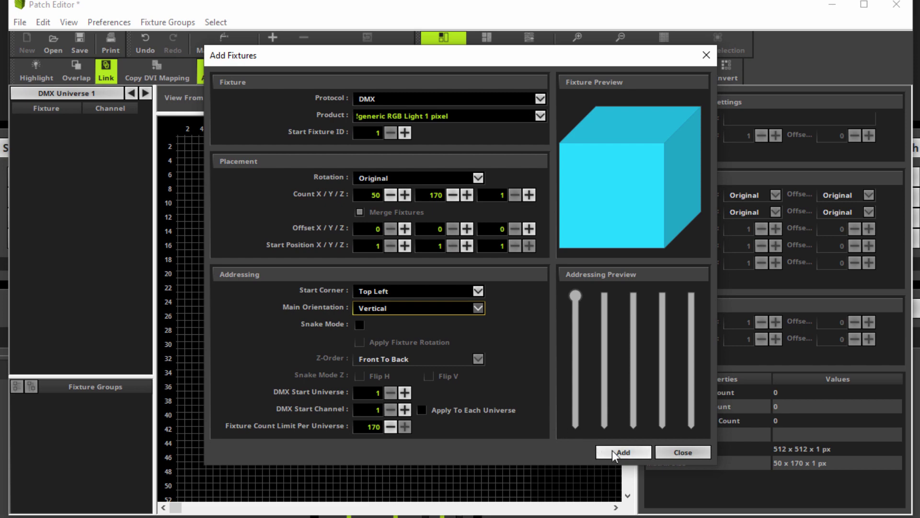
click(627, 450)
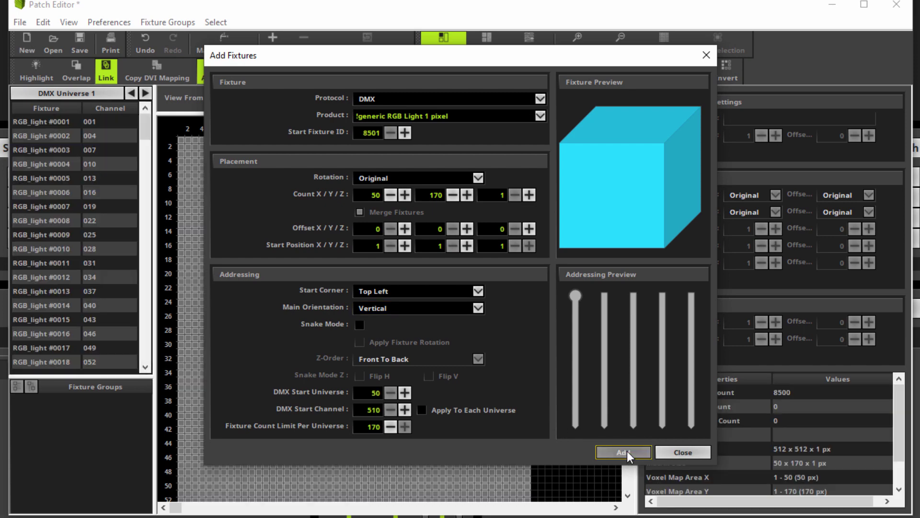
click(695, 451)
- Create a fixture group named Display from the 32 x 16 block of fixtures in the voxel map's upper-left corner
click(863, 10)
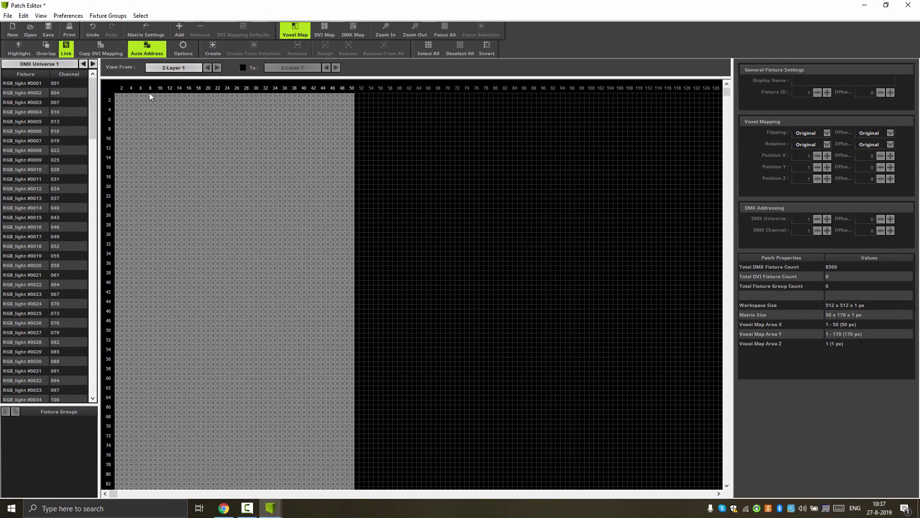
scroll(134, 92, up, 2)
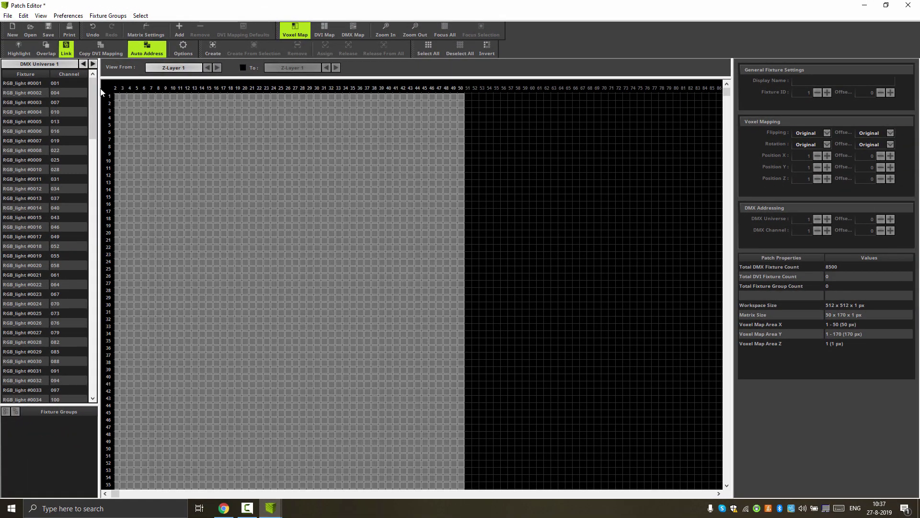
drag(106, 88, 309, 200)
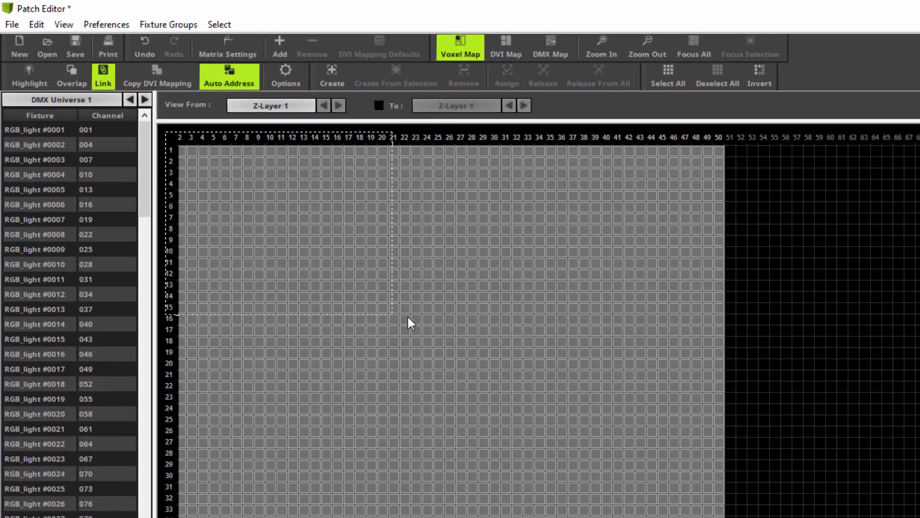
drag(482, 311, 517, 319)
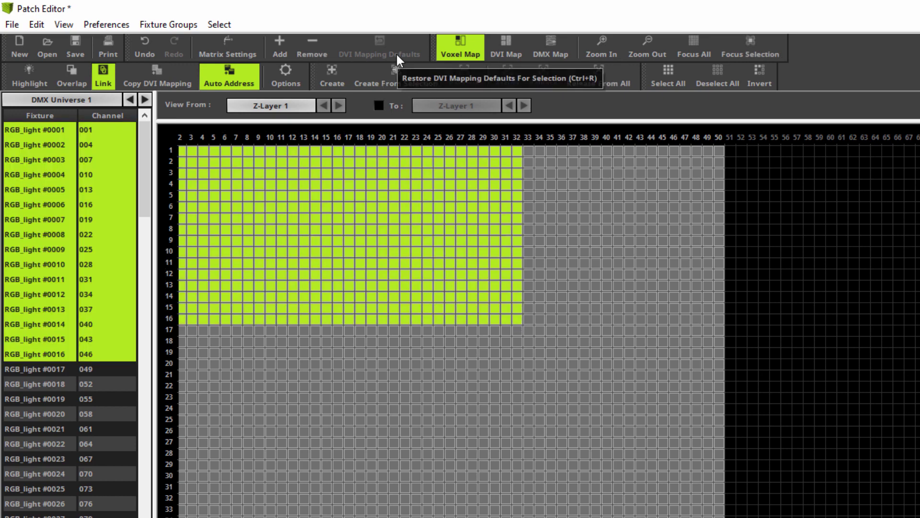
click(388, 77)
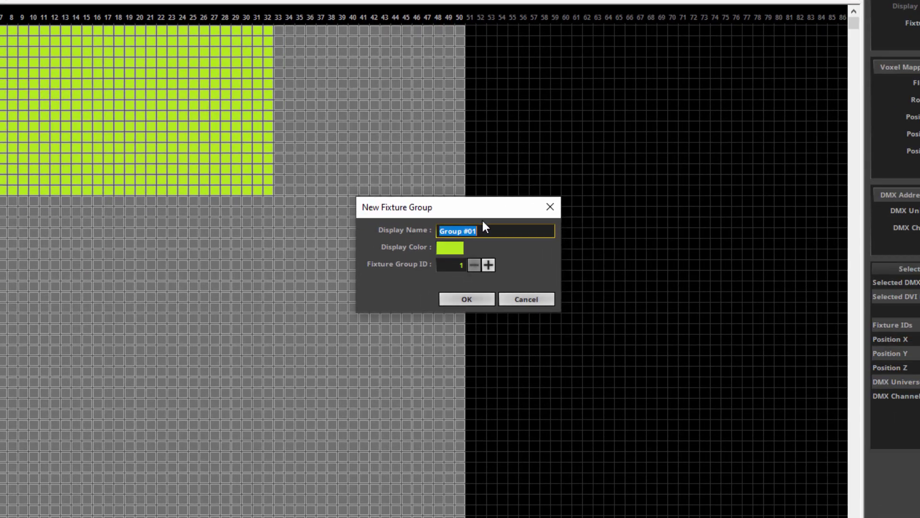
click(754, 362)
drag(493, 231, 381, 231)
text(Display)
click(501, 300)
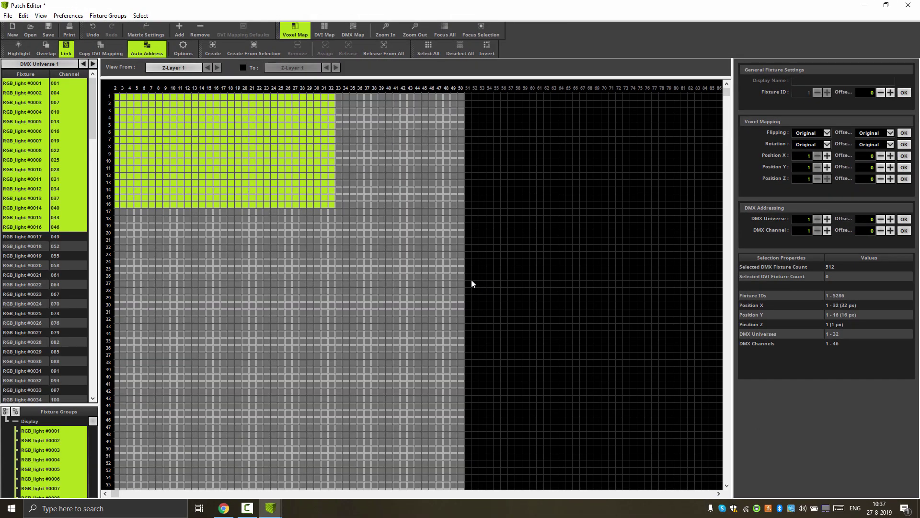
- Close the Patch Editor and set Deck 1's effect to SCE Color Scroll
click(908, 5)
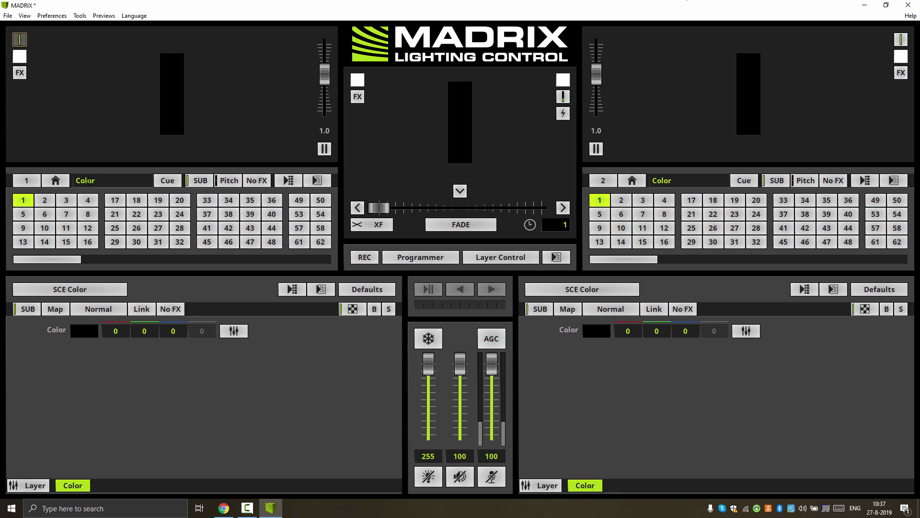
click(89, 291)
mouse_move(102, 311)
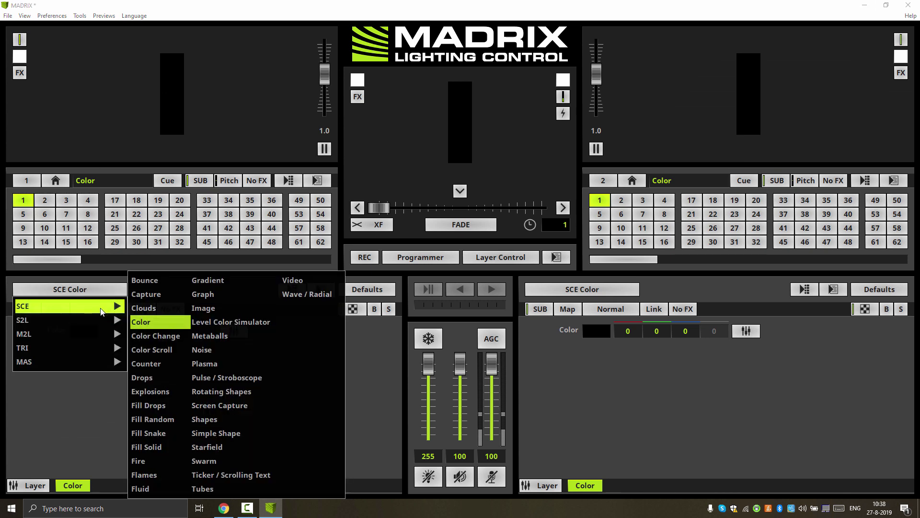
click(172, 349)
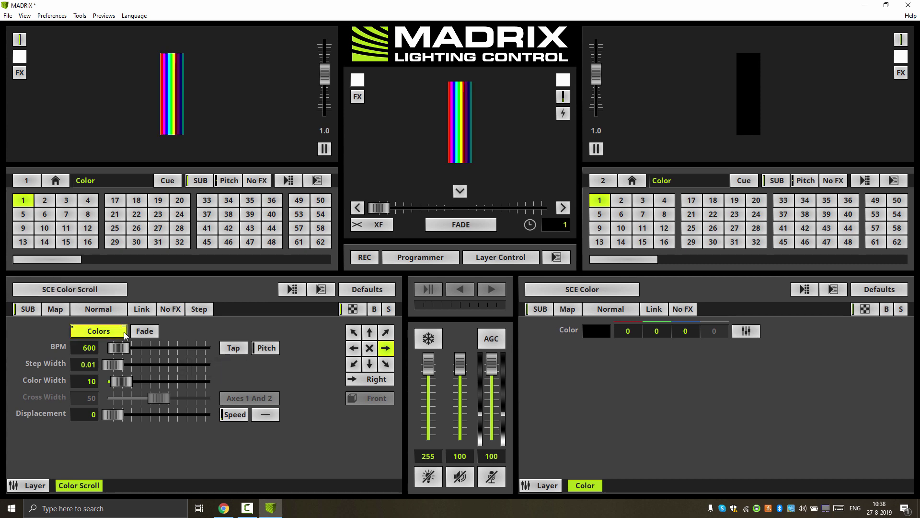
- Reduce the Color Scroll's color table to yellow (255, 255, 0) followed by two black entries (0, 0, 0)
click(124, 333)
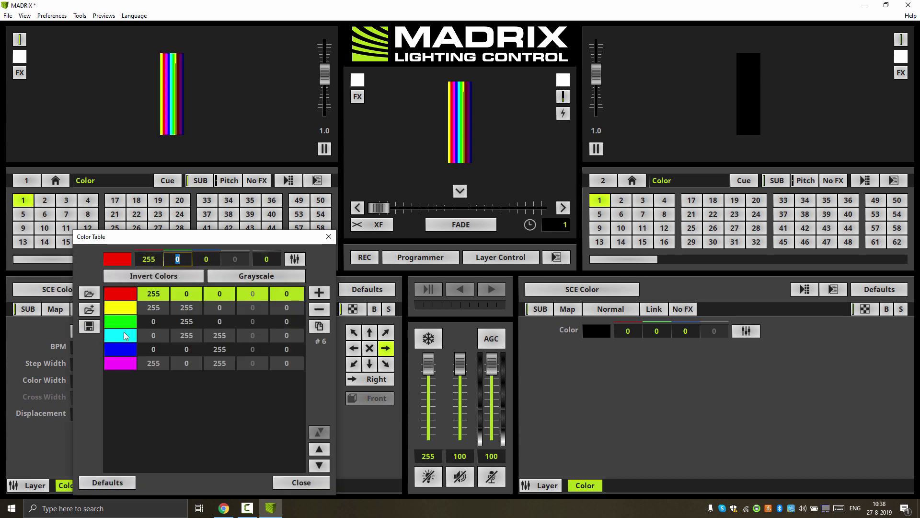
click(274, 309)
click(319, 309)
click(319, 309)
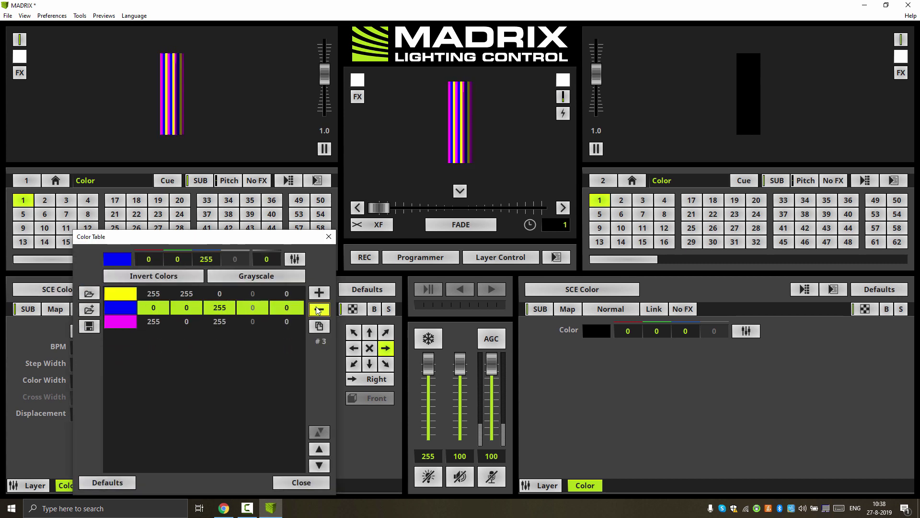
click(319, 309)
text(0)
key(shift+Tab)
key(shift+Tab)
text(0)
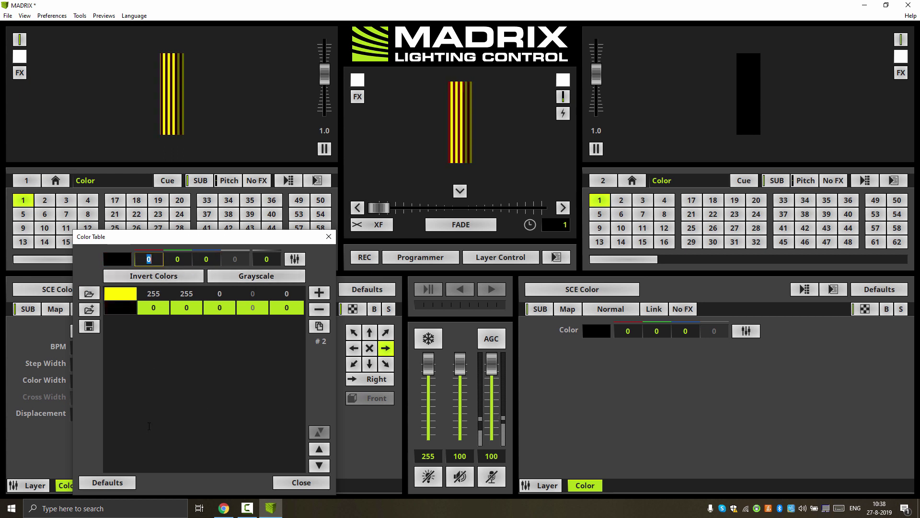
click(319, 293)
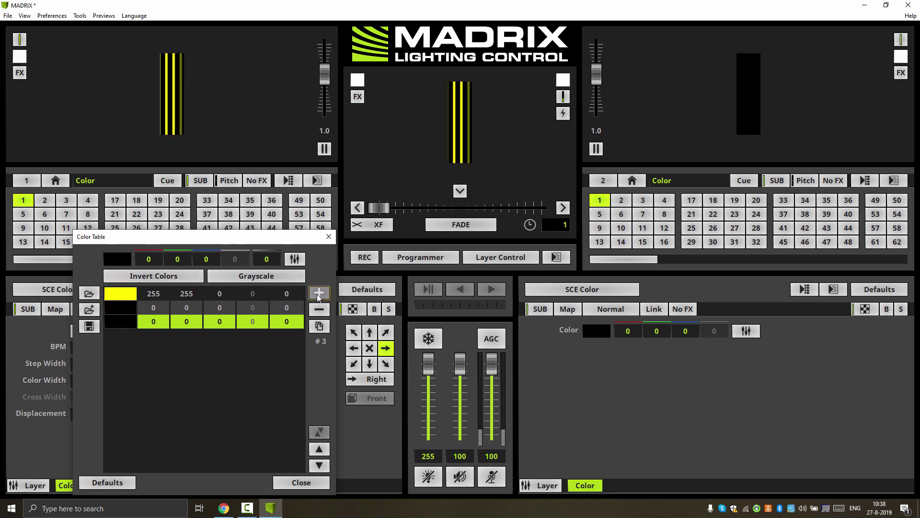
click(301, 482)
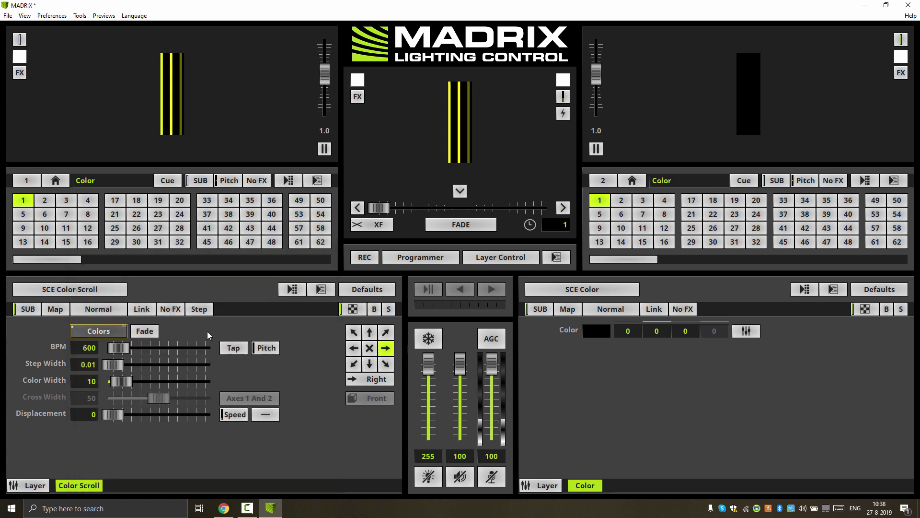
- Set the Color Scroll's color width to 4 and its direction to the 2D shape Diamond Implode
drag(120, 381, 122, 387)
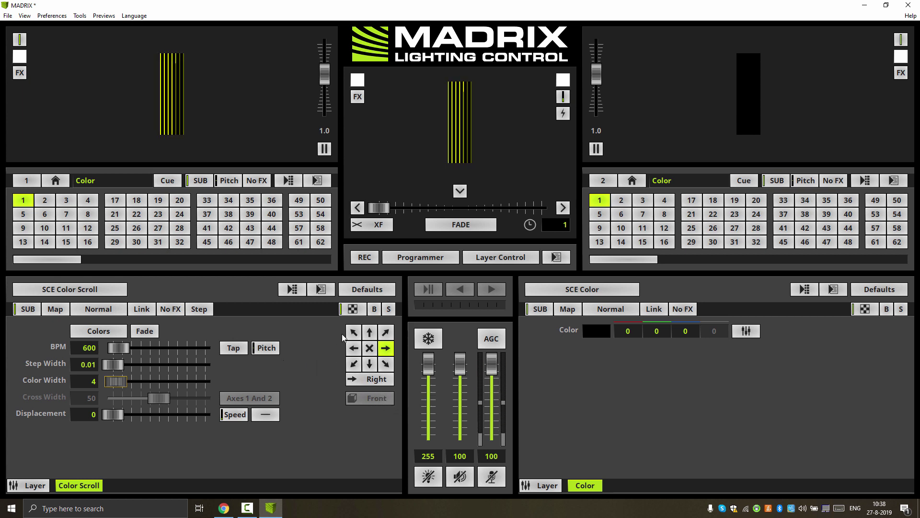
click(381, 384)
mouse_move(405, 396)
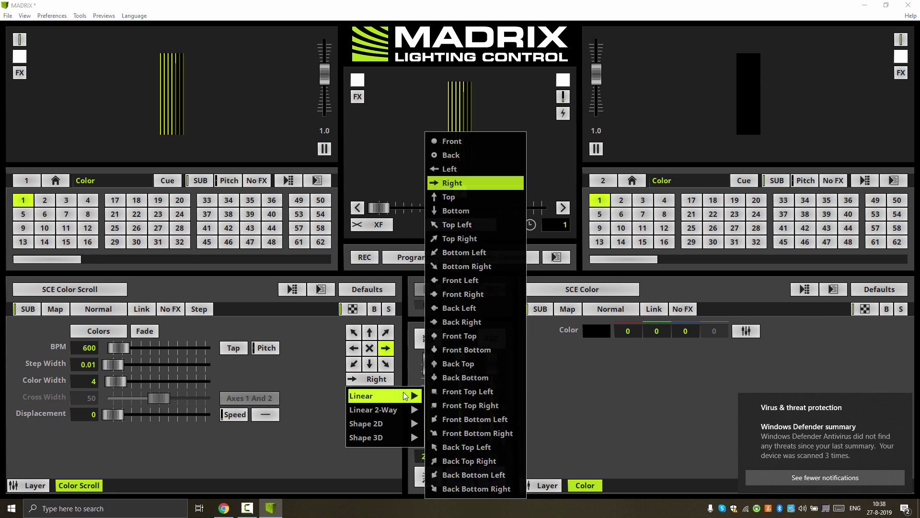
mouse_move(406, 427)
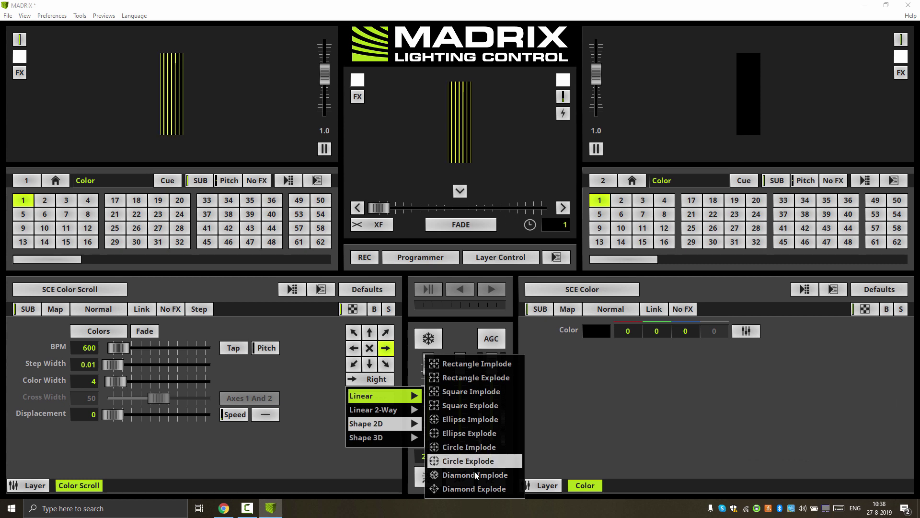
click(475, 474)
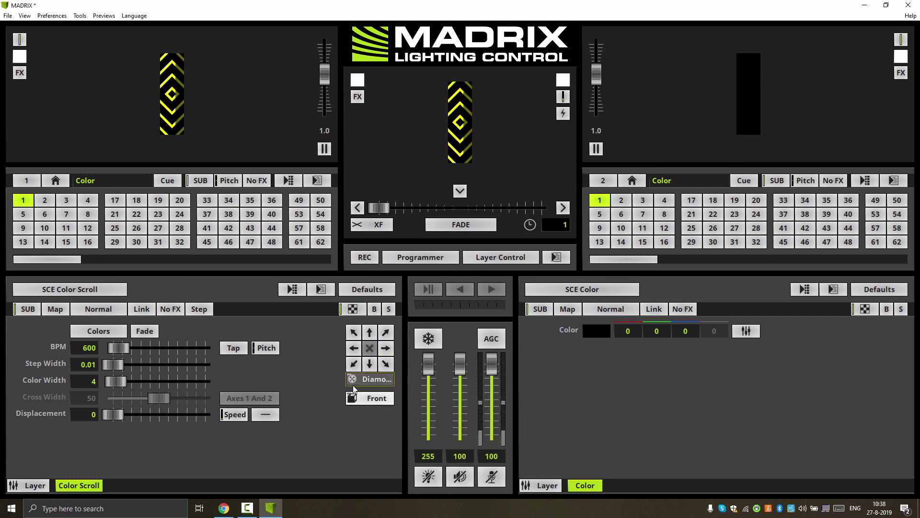
- Map the Color Scroll effect to the Display fixture group using the mapping preset, then close the Map Settings
click(56, 311)
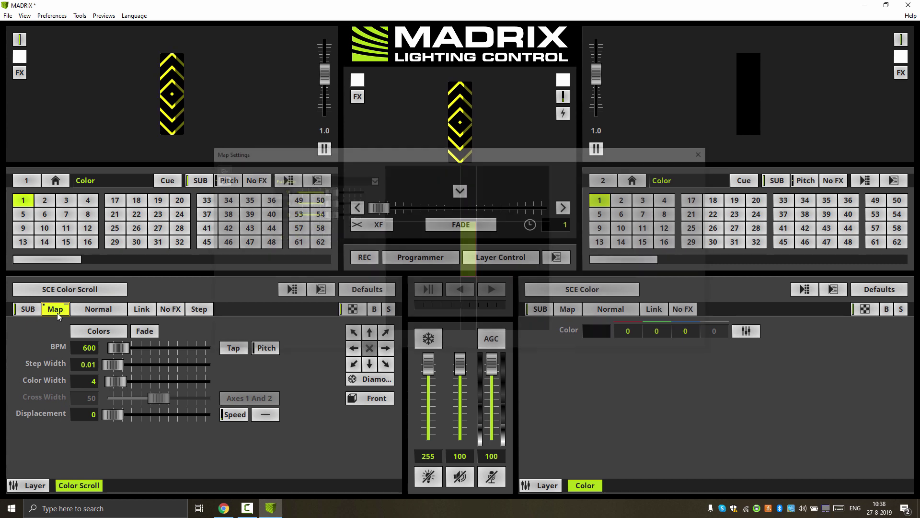
click(372, 180)
click(364, 200)
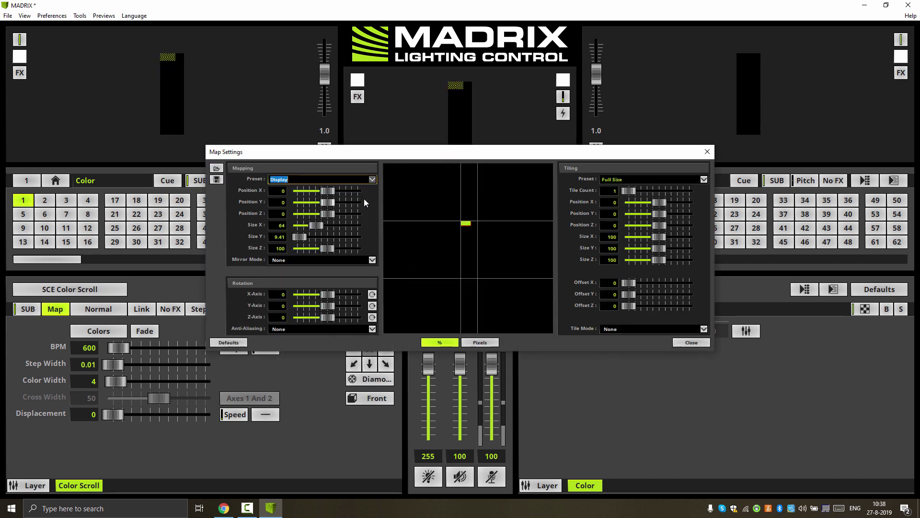
click(707, 152)
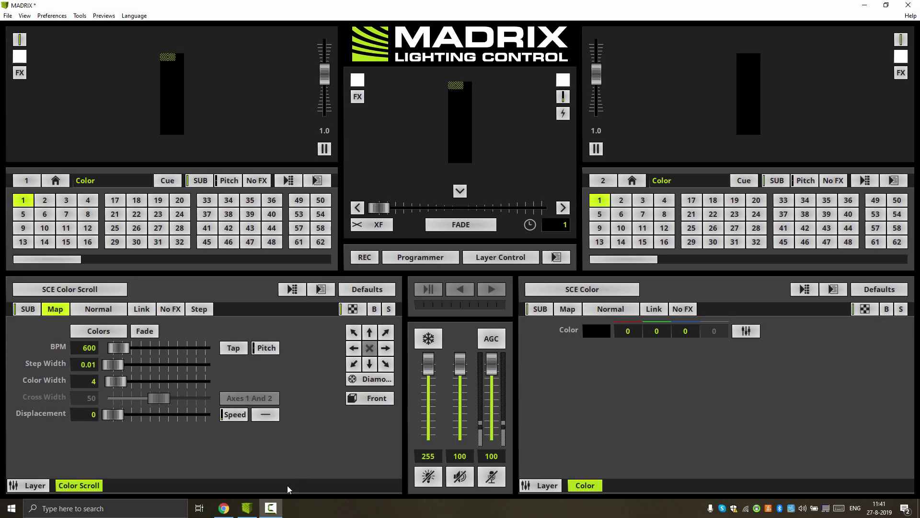
- Switch to the DiGidot C4 web interface in Chrome and record a scene about 10 seconds long on all devices
click(224, 515)
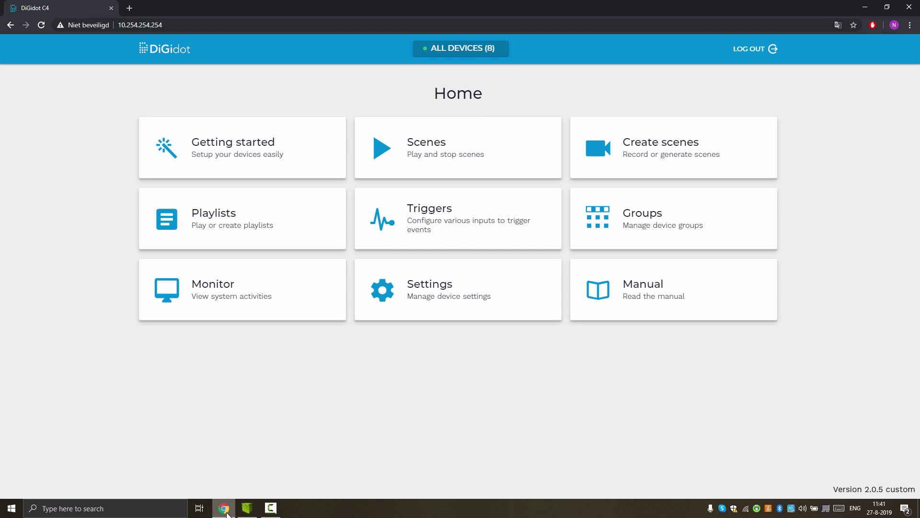
click(670, 159)
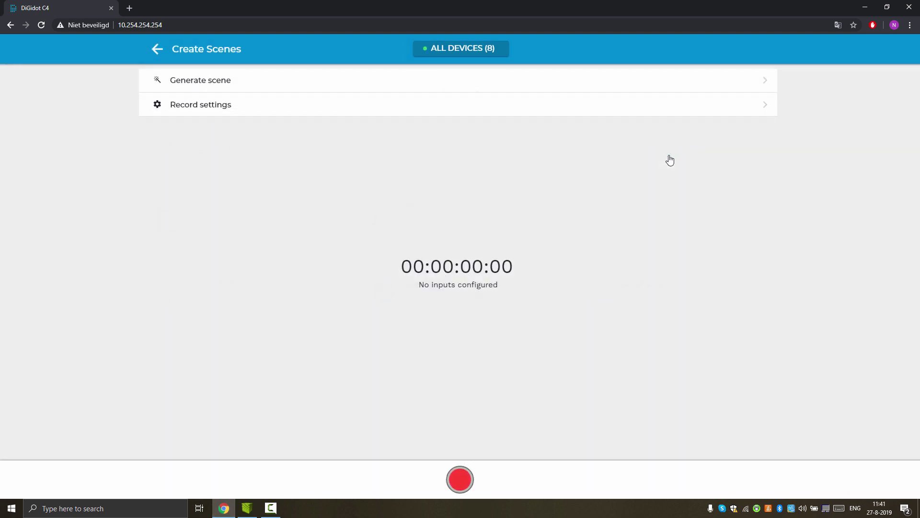
click(463, 475)
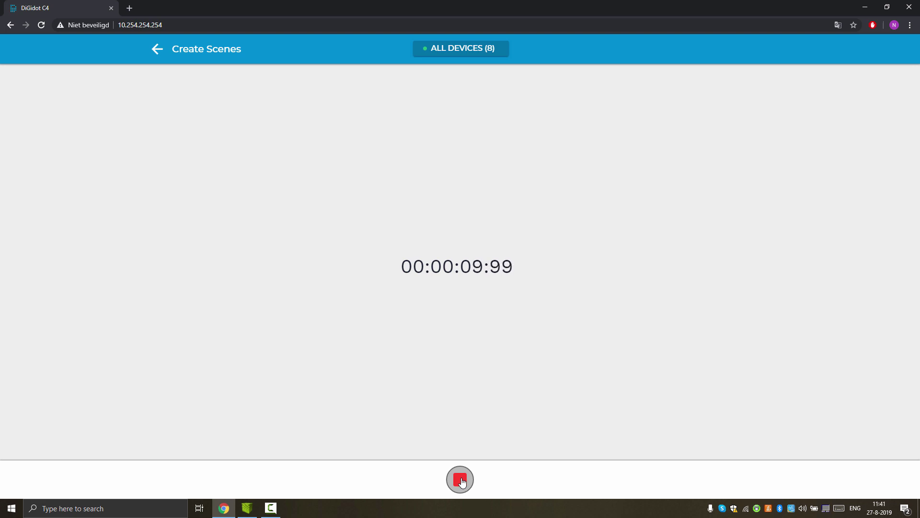
click(461, 482)
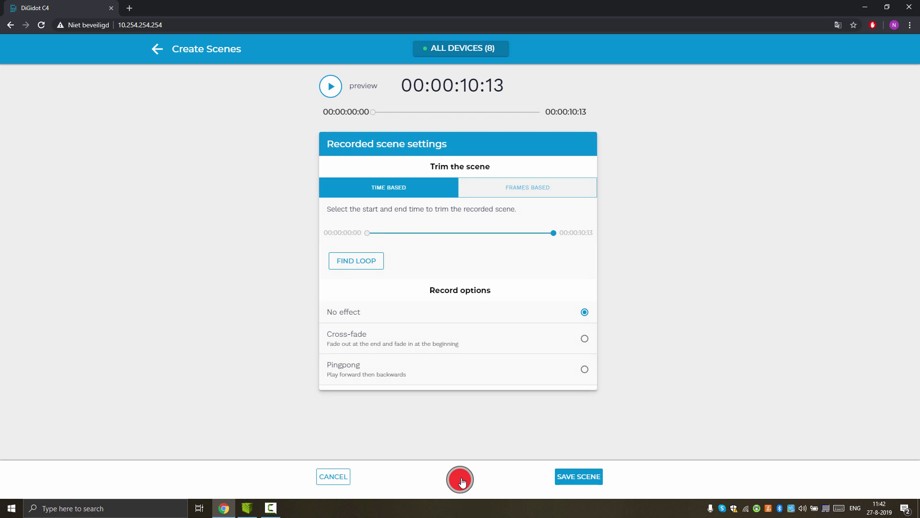
- Find a loop in the recorded scene and save it as Scene1
click(366, 261)
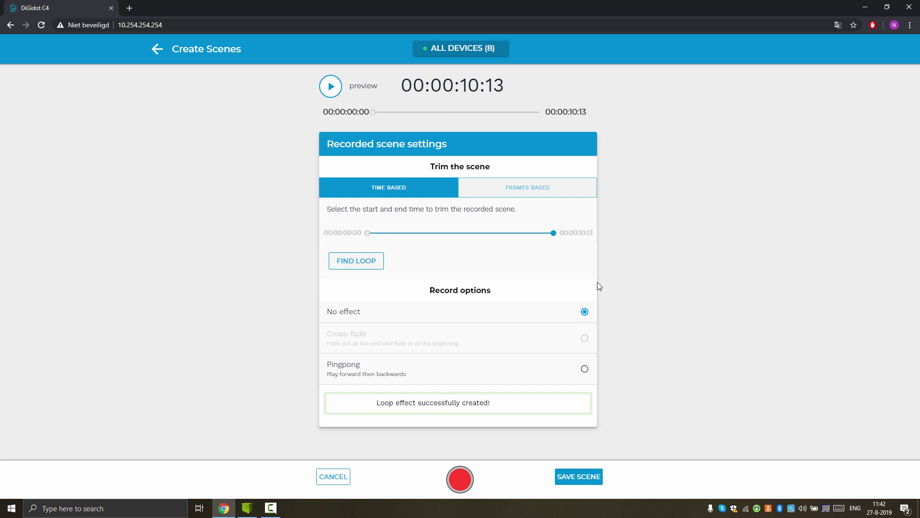
click(581, 477)
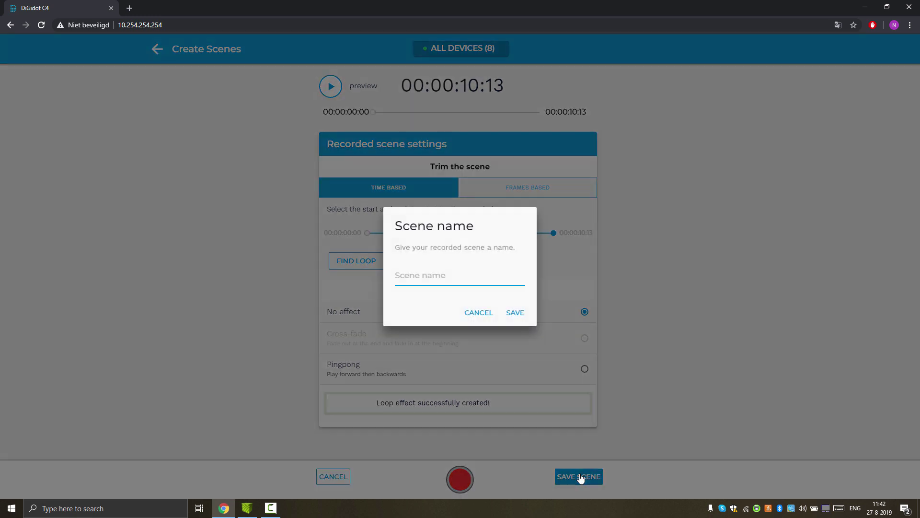
text(Scene1)
click(515, 314)
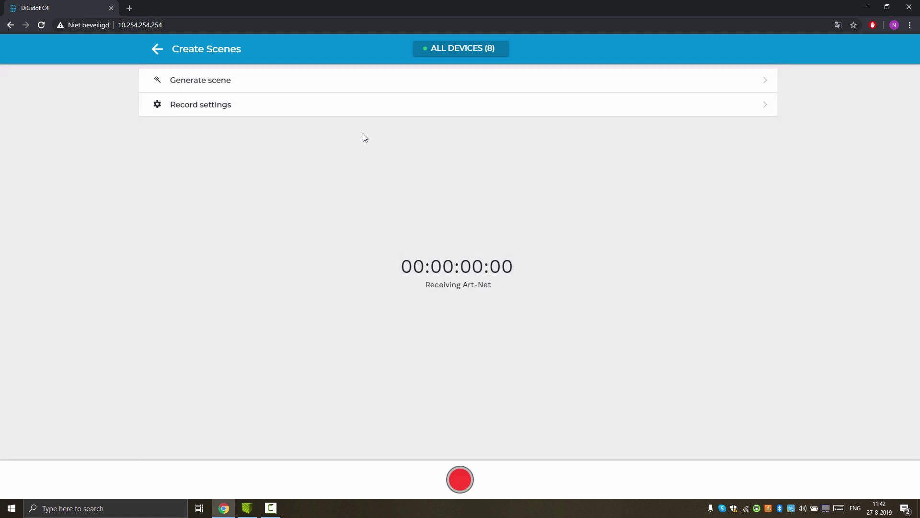
- Return to the home page, open the scenes list and play Scene1
click(157, 49)
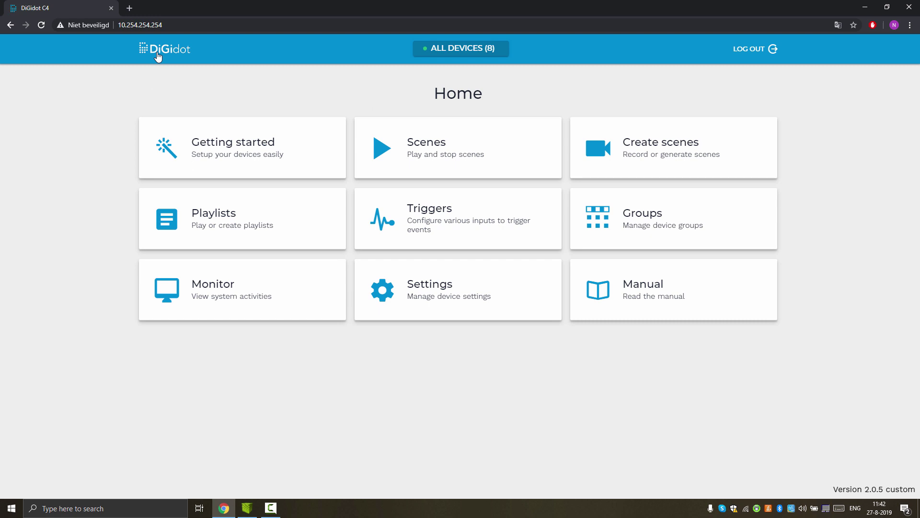
click(438, 161)
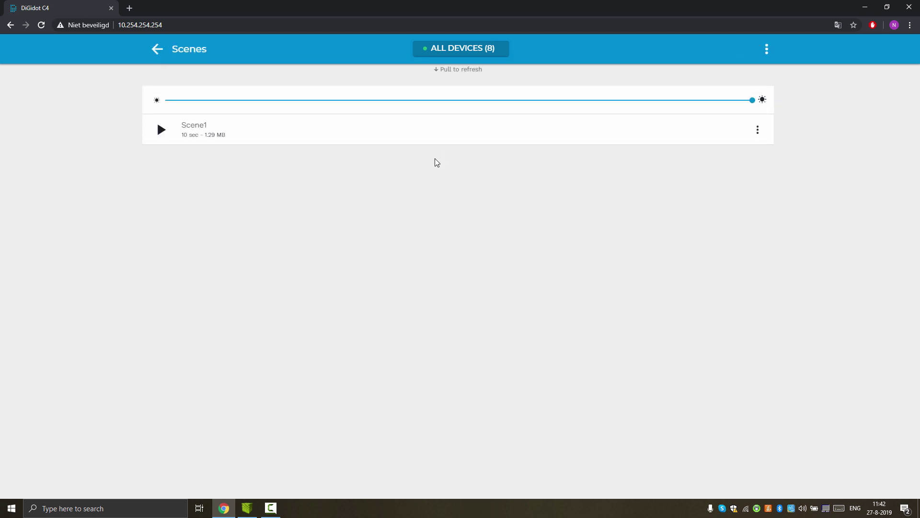
click(161, 134)
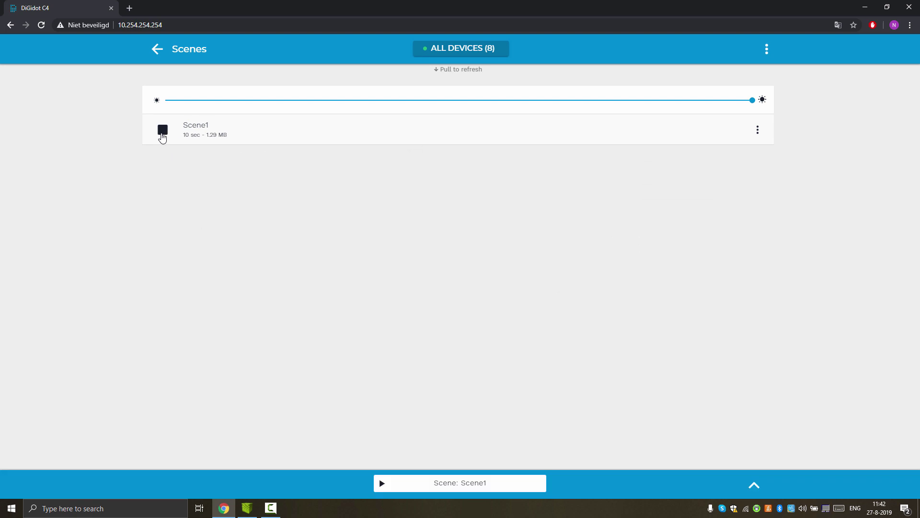